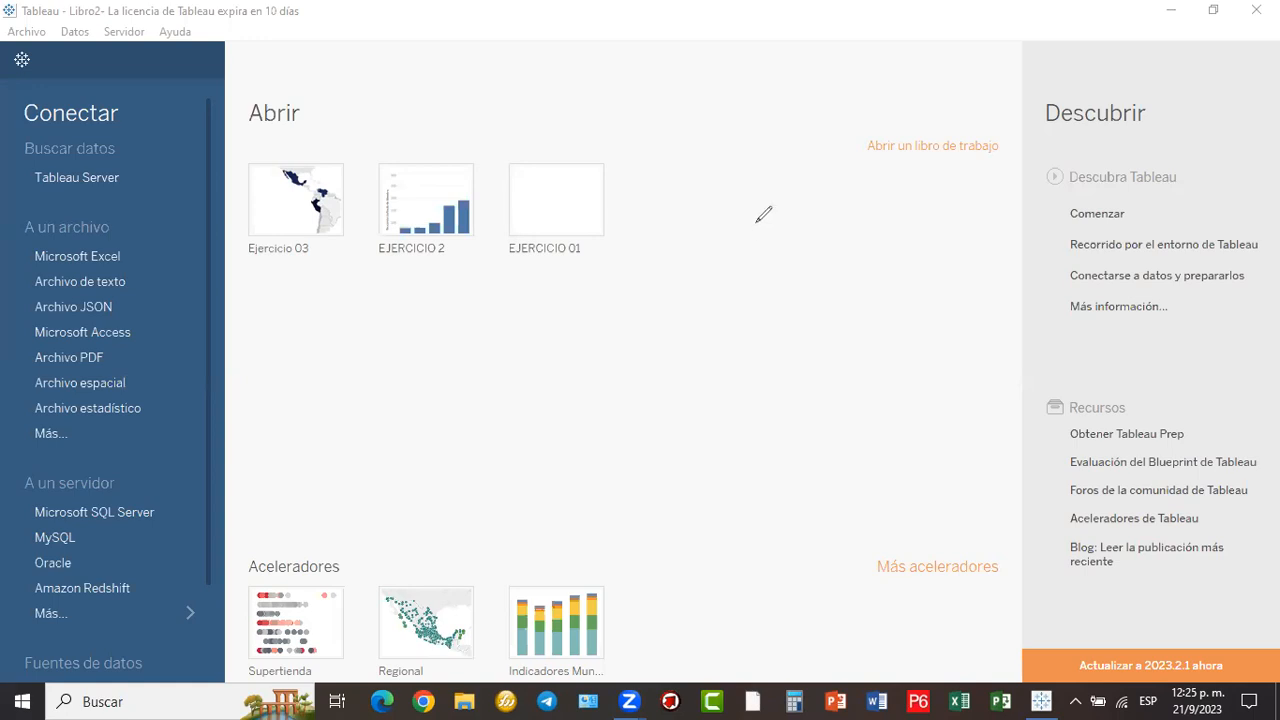
# - Connect to the Microsoft Excel workbook FACTURACION stored in the Escritorio folder
pyautogui.moveTo(756, 214)
pyautogui.mouseDown()
pyautogui.moveTo(466, 288)
pyautogui.moveTo(176, 204)
pyautogui.moveTo(137, 206)
pyautogui.moveTo(118, 229)
pyautogui.moveTo(148, 246)
pyautogui.moveTo(78, 232)
pyautogui.moveTo(32, 248)
pyautogui.moveTo(130, 256)
pyautogui.moveTo(132, 241)
pyautogui.mouseUp()
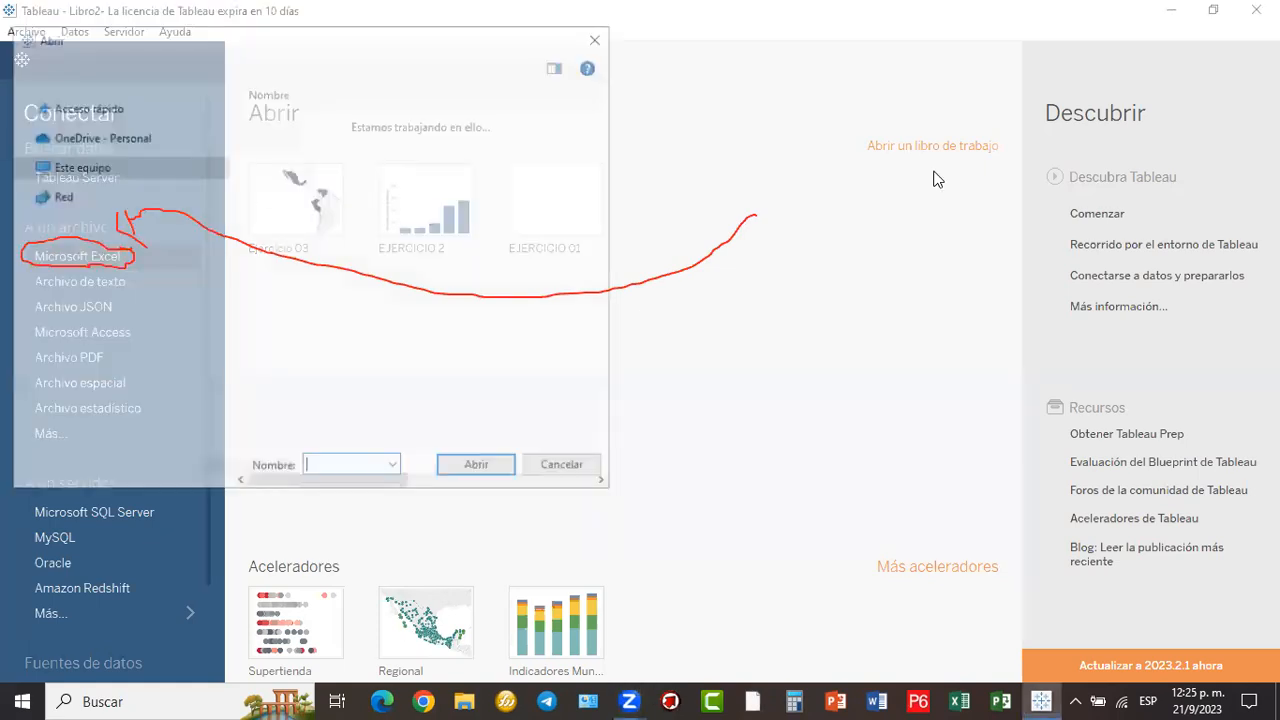
pyautogui.scroll(-13, 806, 270)
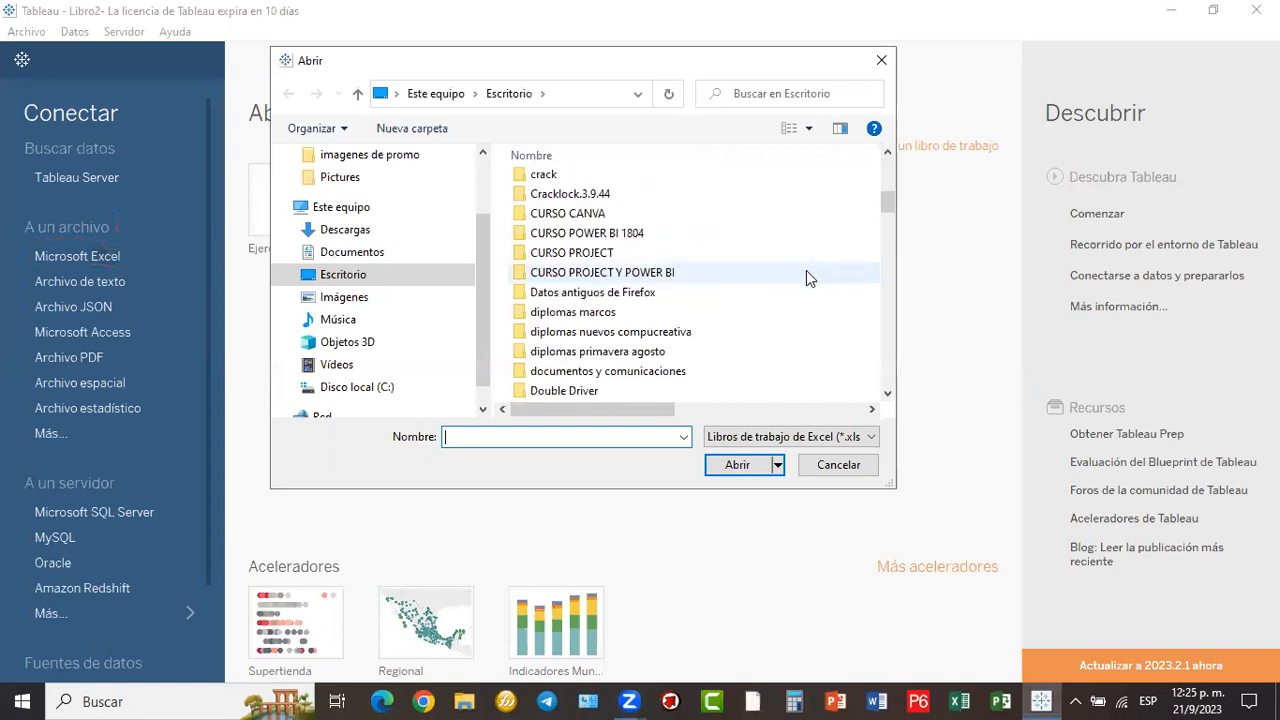
pyautogui.scroll(-10, 806, 270)
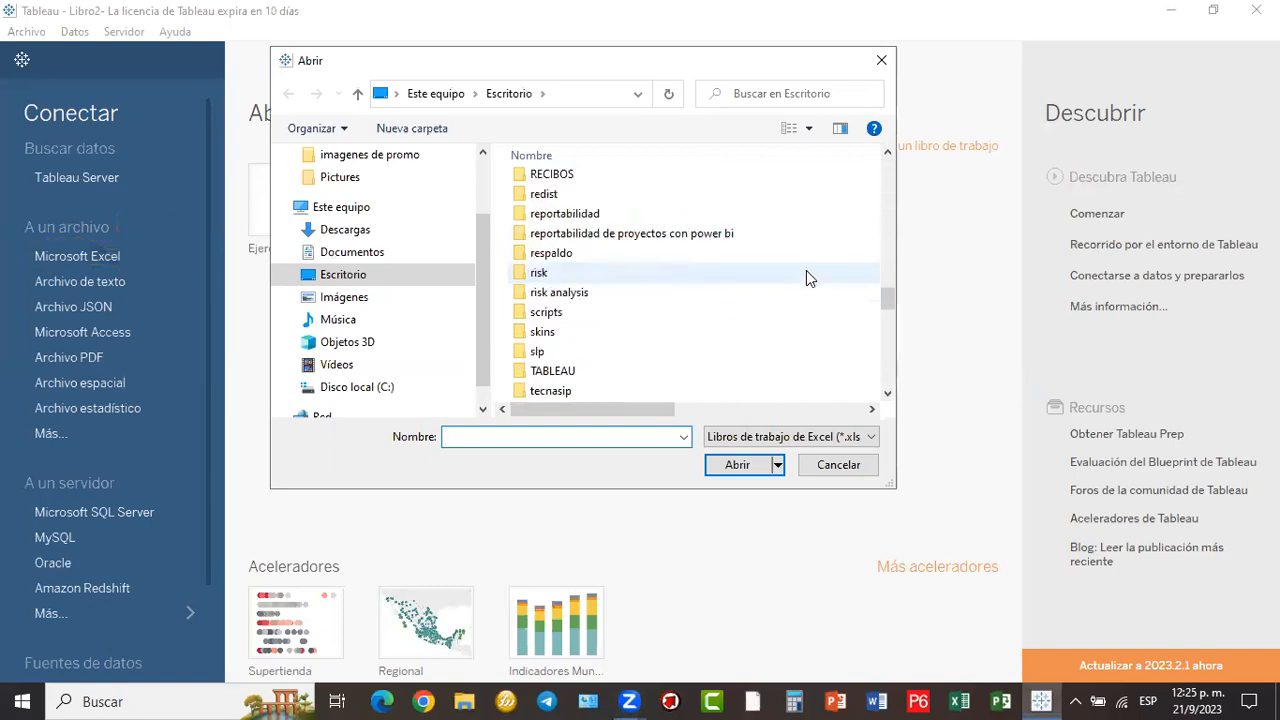
pyautogui.scroll(-4, 806, 270)
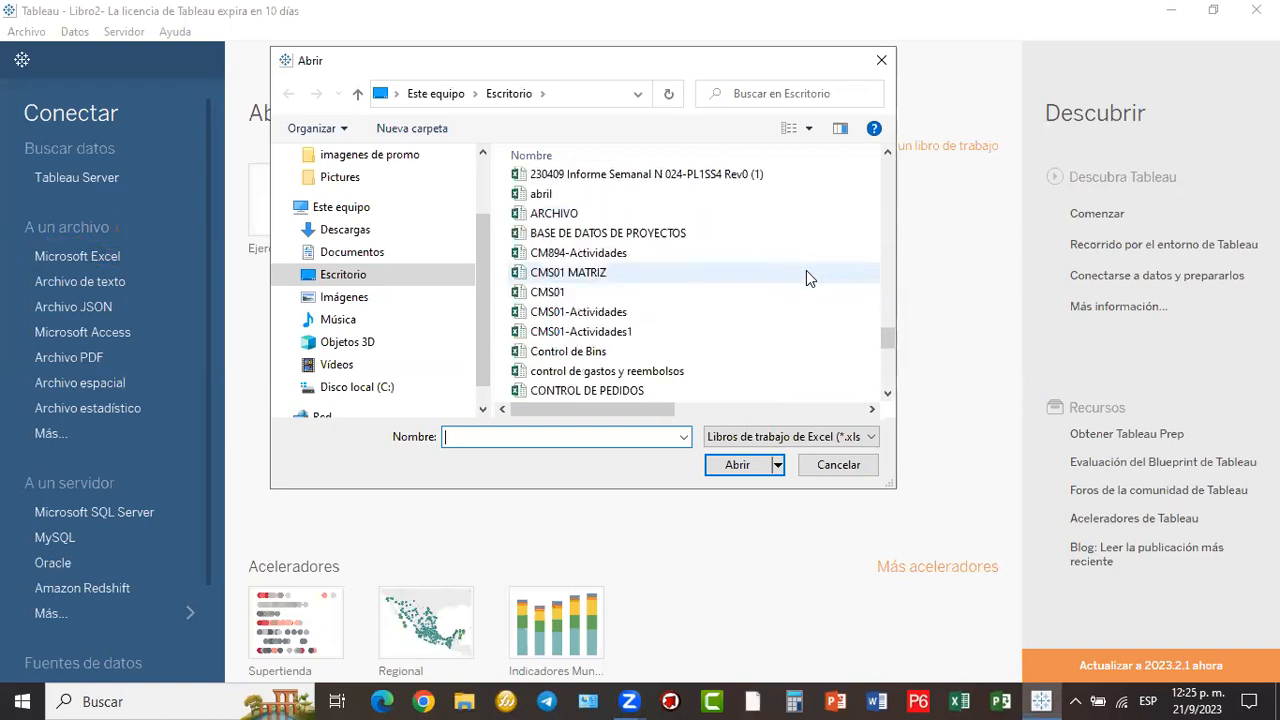
pyautogui.scroll(2, 806, 270)
pyautogui.scroll(-5, 806, 270)
pyautogui.click(660, 350)
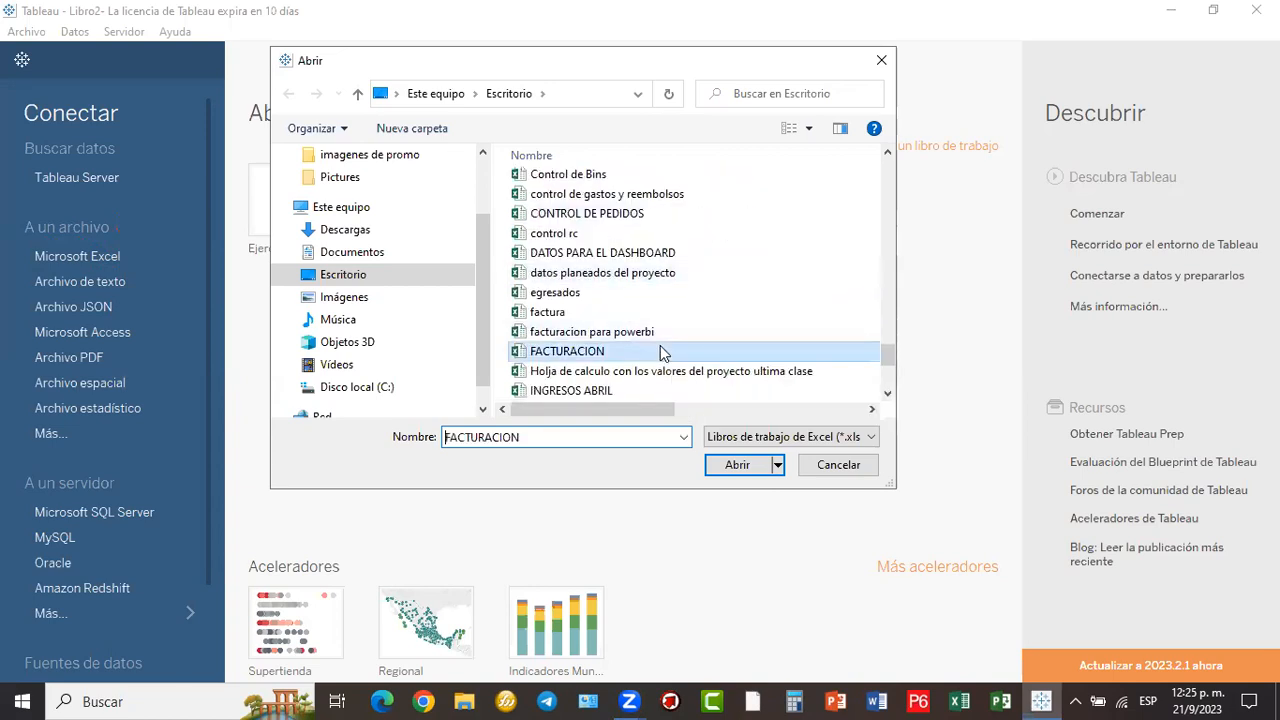
pyautogui.click(740, 464)
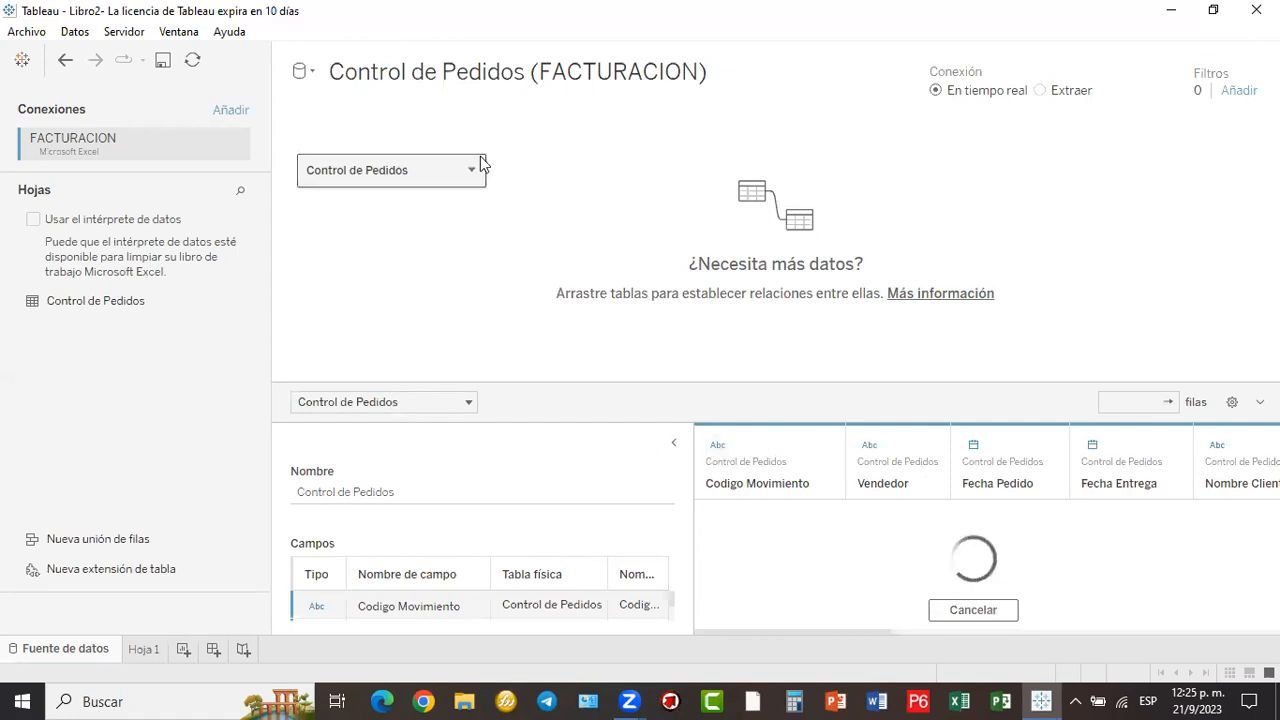
pyautogui.moveTo(505, 267); pyautogui.dragTo(175, 520)
pyautogui.moveTo(76, 646); pyautogui.dragTo(80, 620)
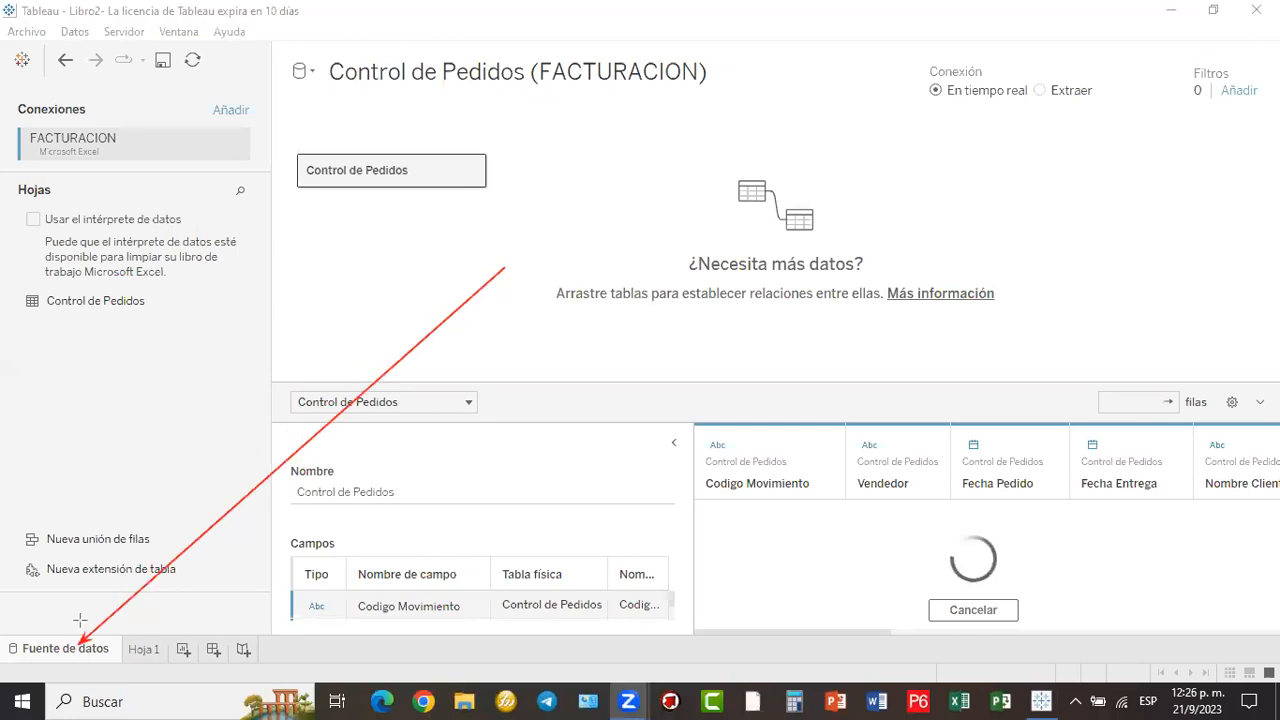
pyautogui.press('Escape')
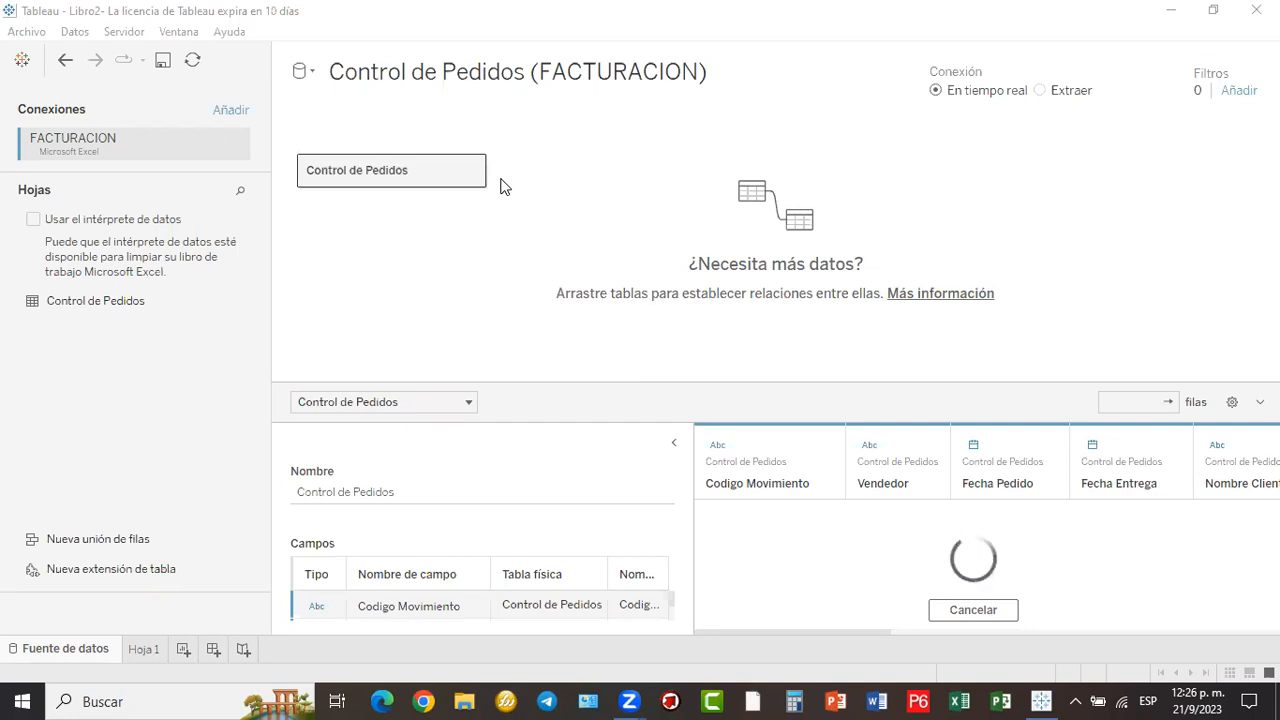
pyautogui.moveTo(489, 224); pyautogui.dragTo(788, 508)
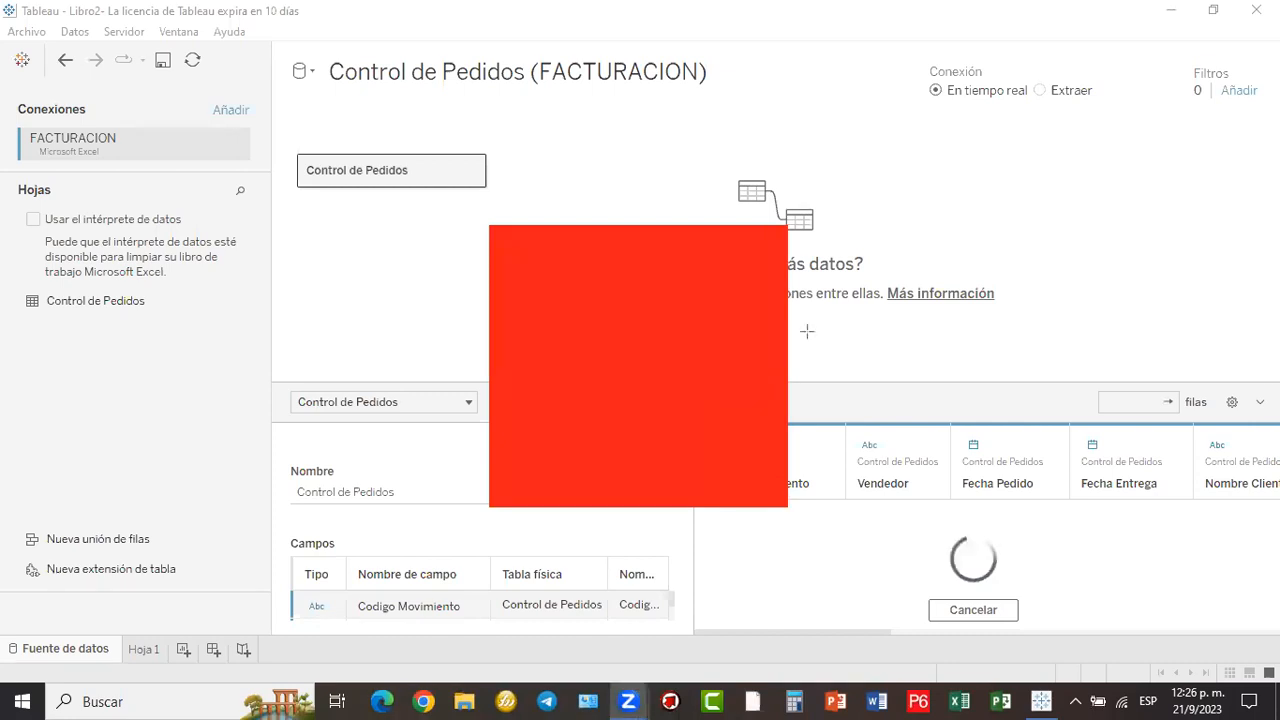
pyautogui.moveTo(953, 301); pyautogui.dragTo(997, 273)
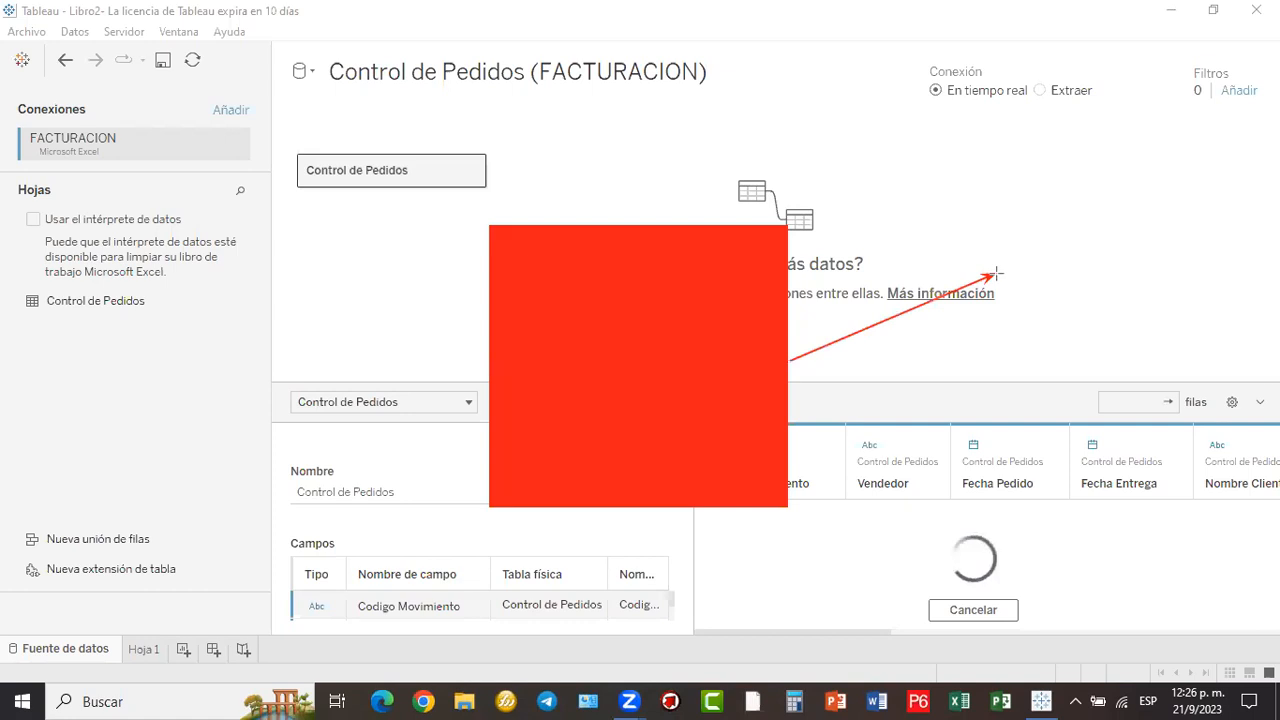
pyautogui.moveTo(998, 170)
pyautogui.mouseDown()
pyautogui.moveTo(1023, 314)
pyautogui.moveTo(1147, 374)
pyautogui.moveTo(1184, 369)
pyautogui.mouseUp()
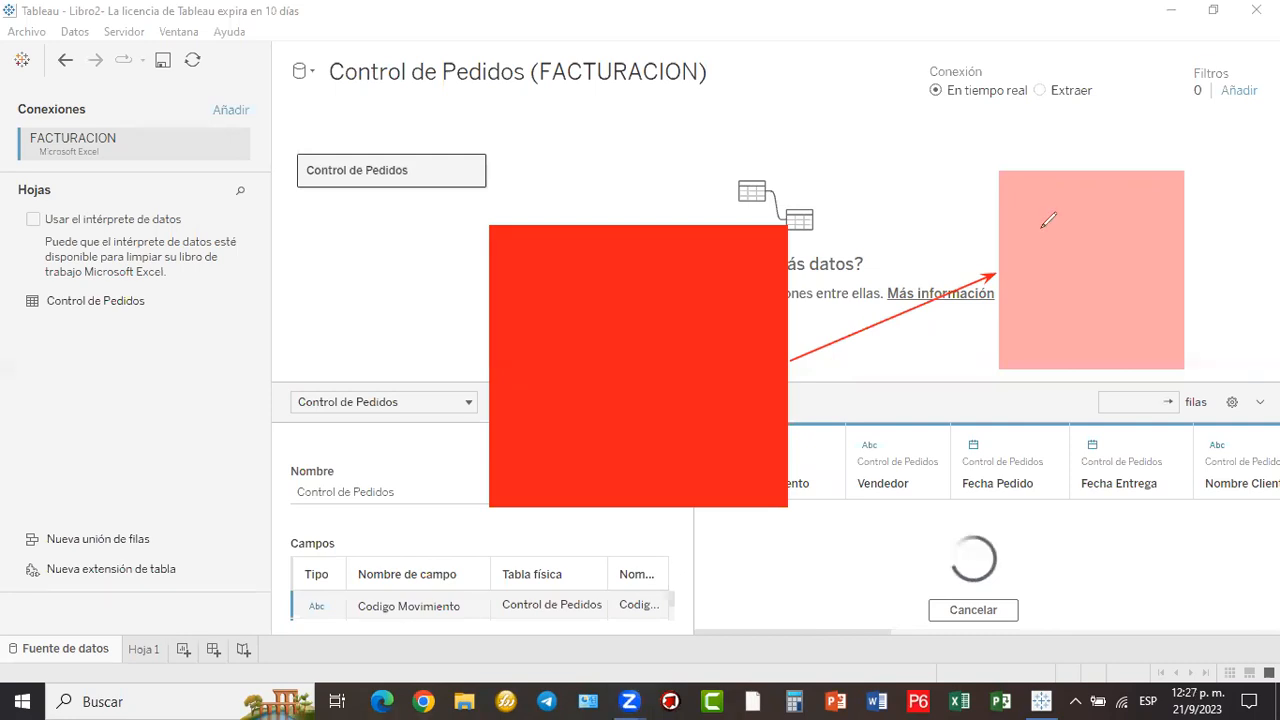
pyautogui.moveTo(1024, 211); pyautogui.dragTo(1136, 215)
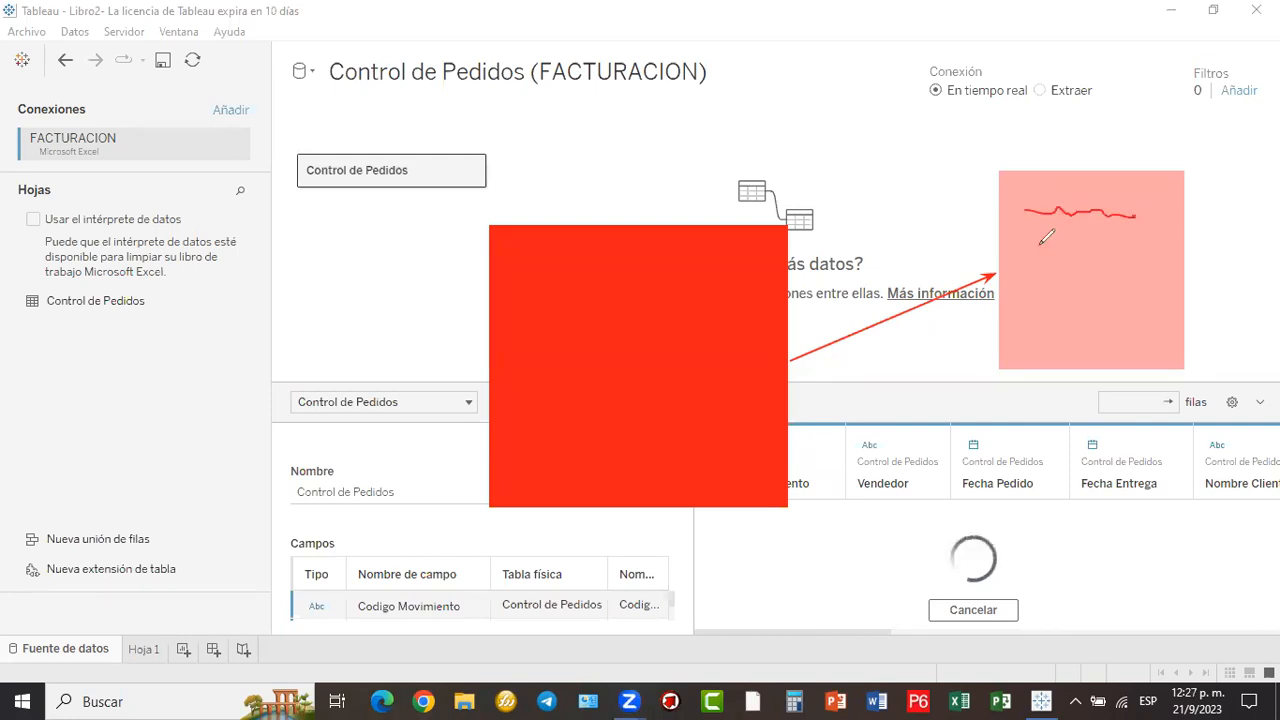
pyautogui.moveTo(1038, 244); pyautogui.dragTo(1135, 249)
pyautogui.moveTo(1026, 270); pyautogui.dragTo(1120, 286)
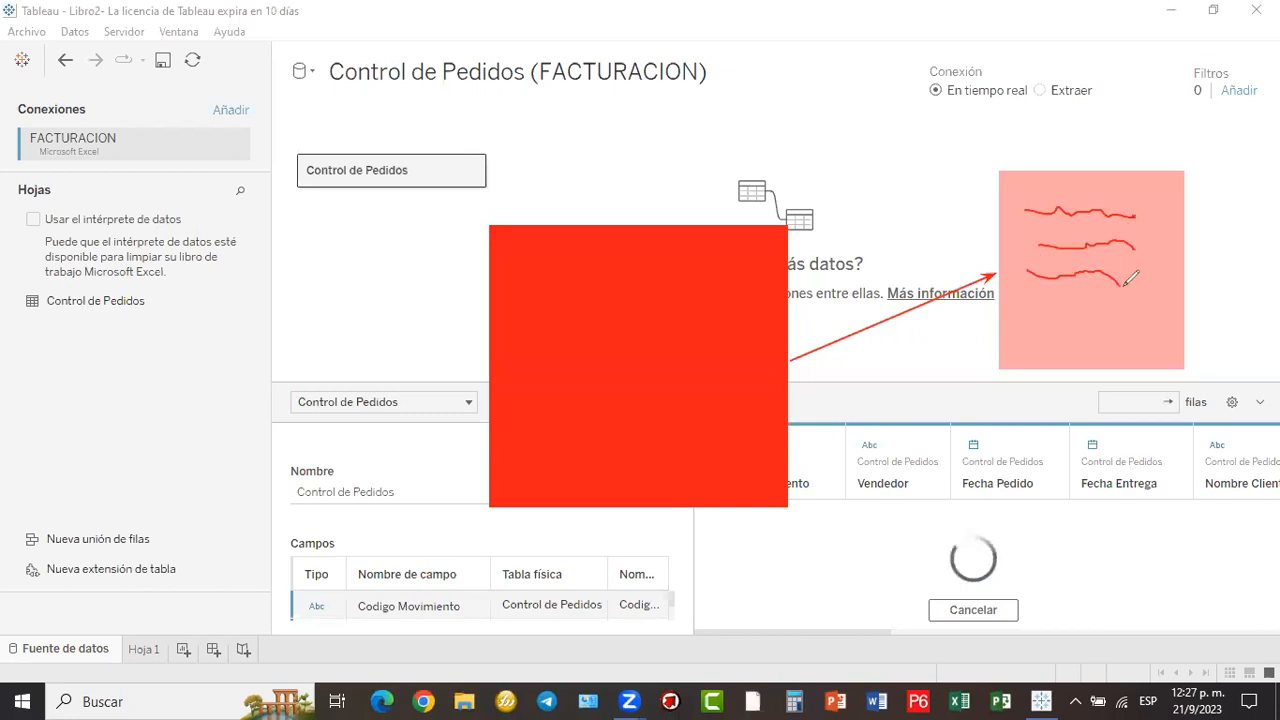
pyautogui.moveTo(1026, 316)
pyautogui.mouseDown()
pyautogui.moveTo(1048, 304)
pyautogui.moveTo(1143, 316)
pyautogui.mouseUp()
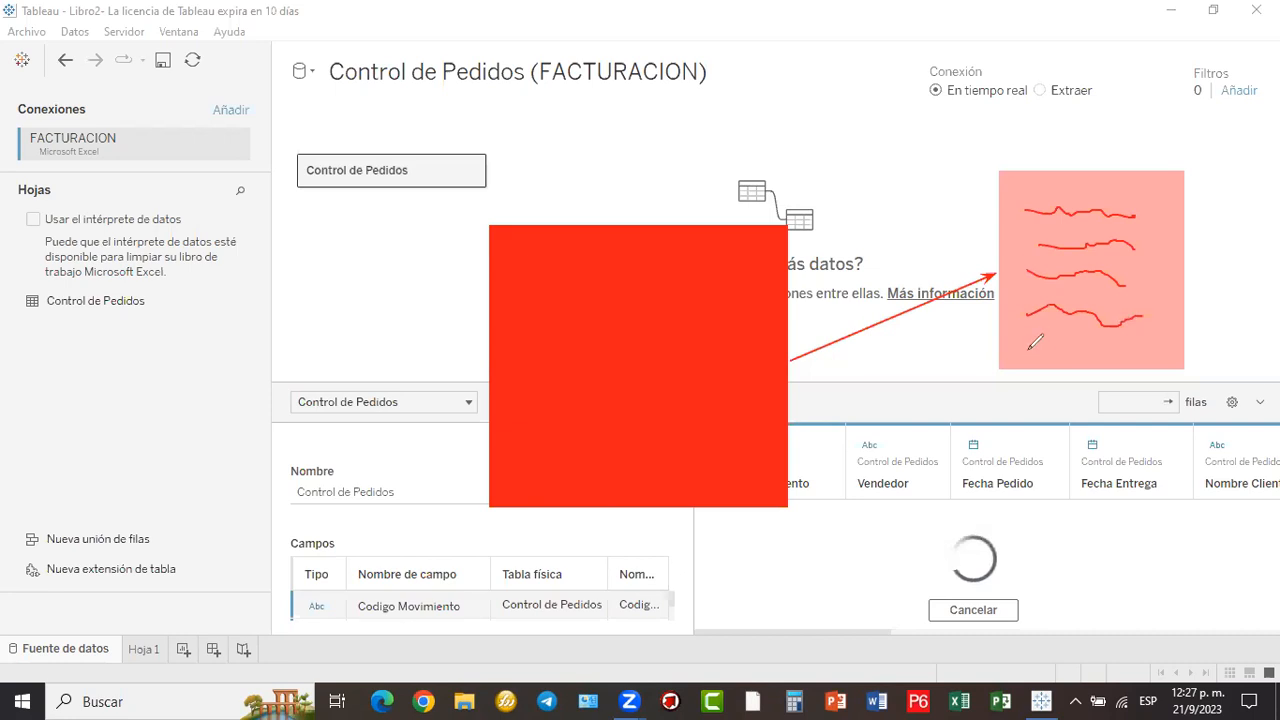
pyautogui.moveTo(1026, 356); pyautogui.dragTo(1136, 355)
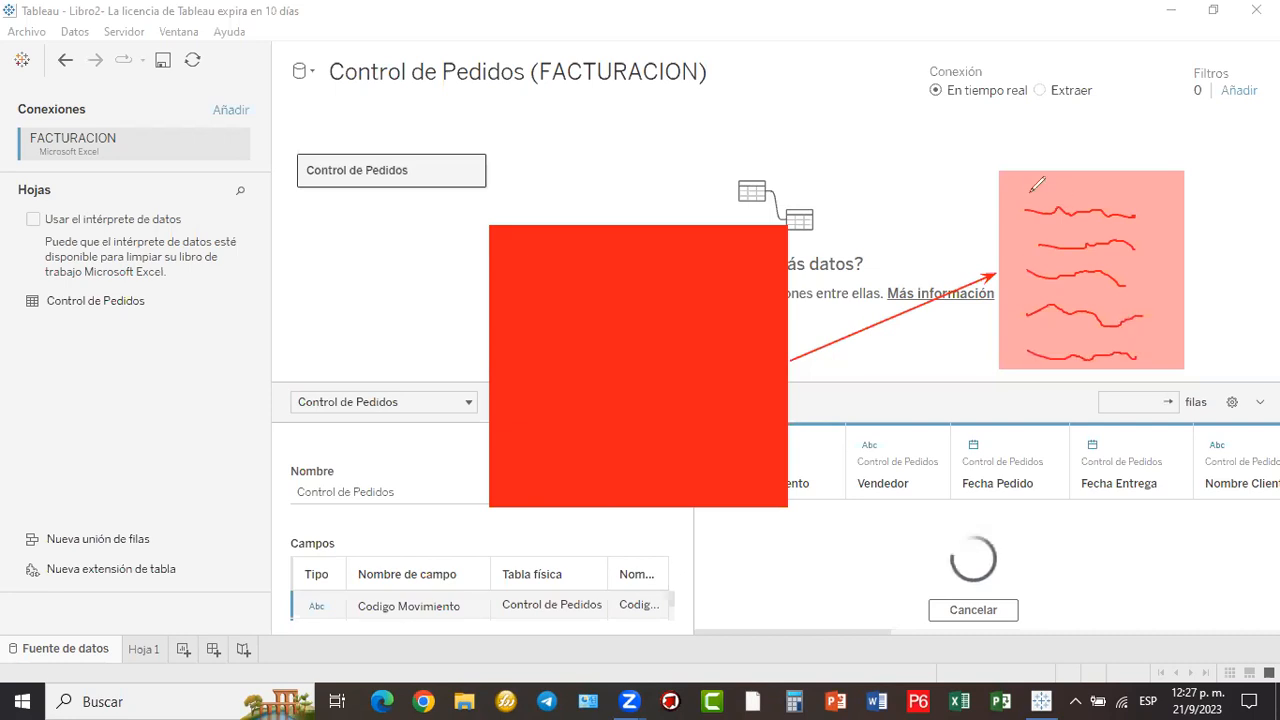
pyautogui.moveTo(1058, 197); pyautogui.dragTo(1118, 199)
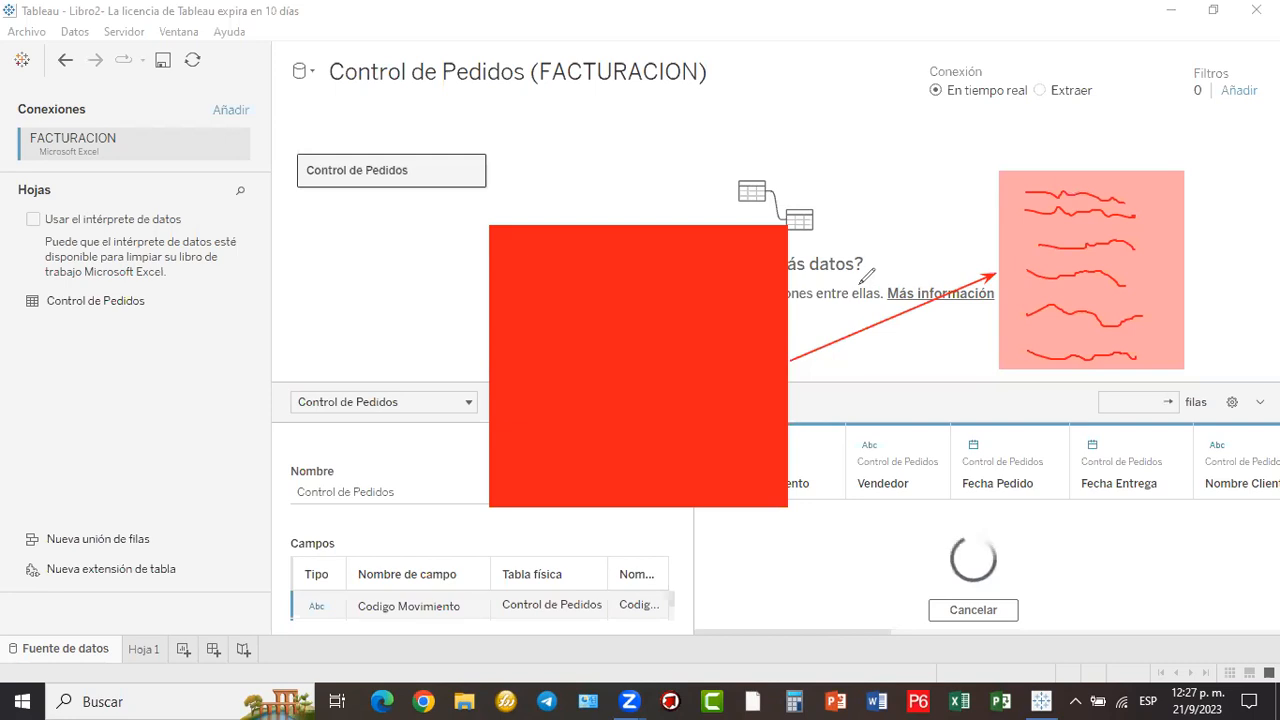
pyautogui.moveTo(881, 308)
pyautogui.mouseDown()
pyautogui.moveTo(928, 249)
pyautogui.moveTo(925, 270)
pyautogui.moveTo(945, 240)
pyautogui.moveTo(962, 250)
pyautogui.moveTo(929, 283)
pyautogui.moveTo(957, 256)
pyautogui.moveTo(878, 265)
pyautogui.mouseUp()
pyautogui.moveTo(952, 306)
pyautogui.mouseDown()
pyautogui.moveTo(965, 213)
pyautogui.moveTo(986, 256)
pyautogui.mouseUp()
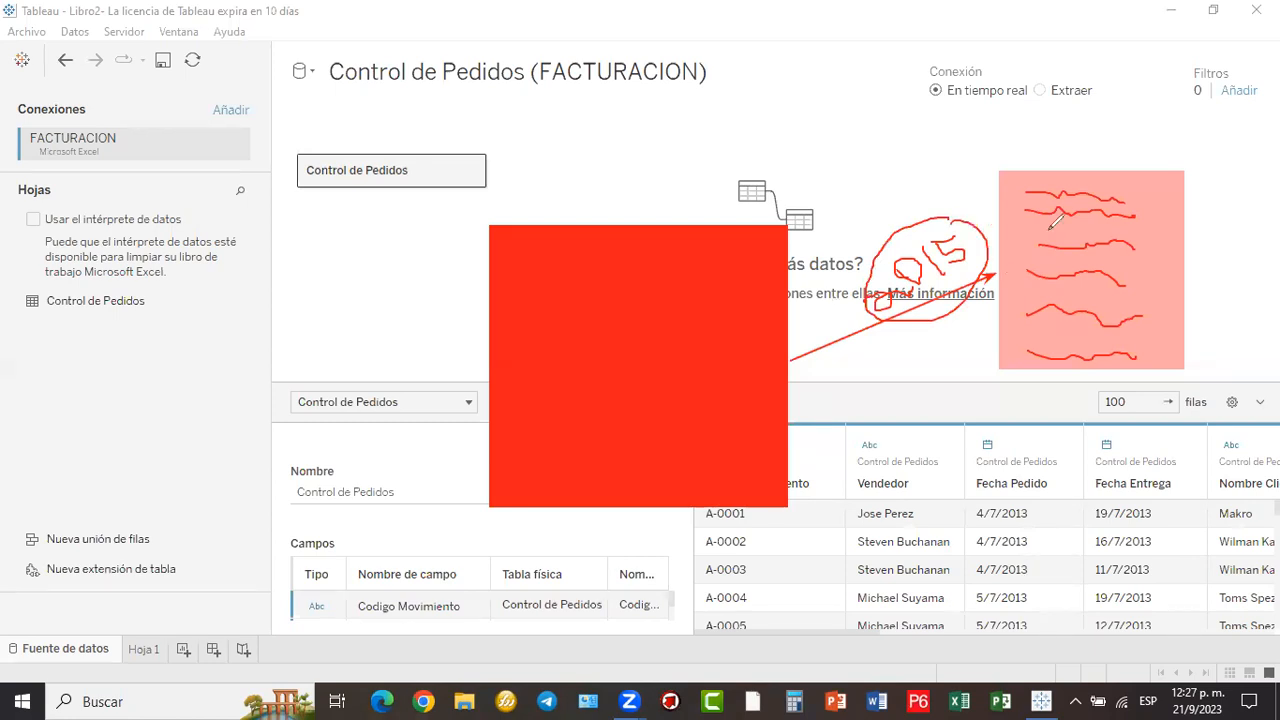
pyautogui.click(621, 165)
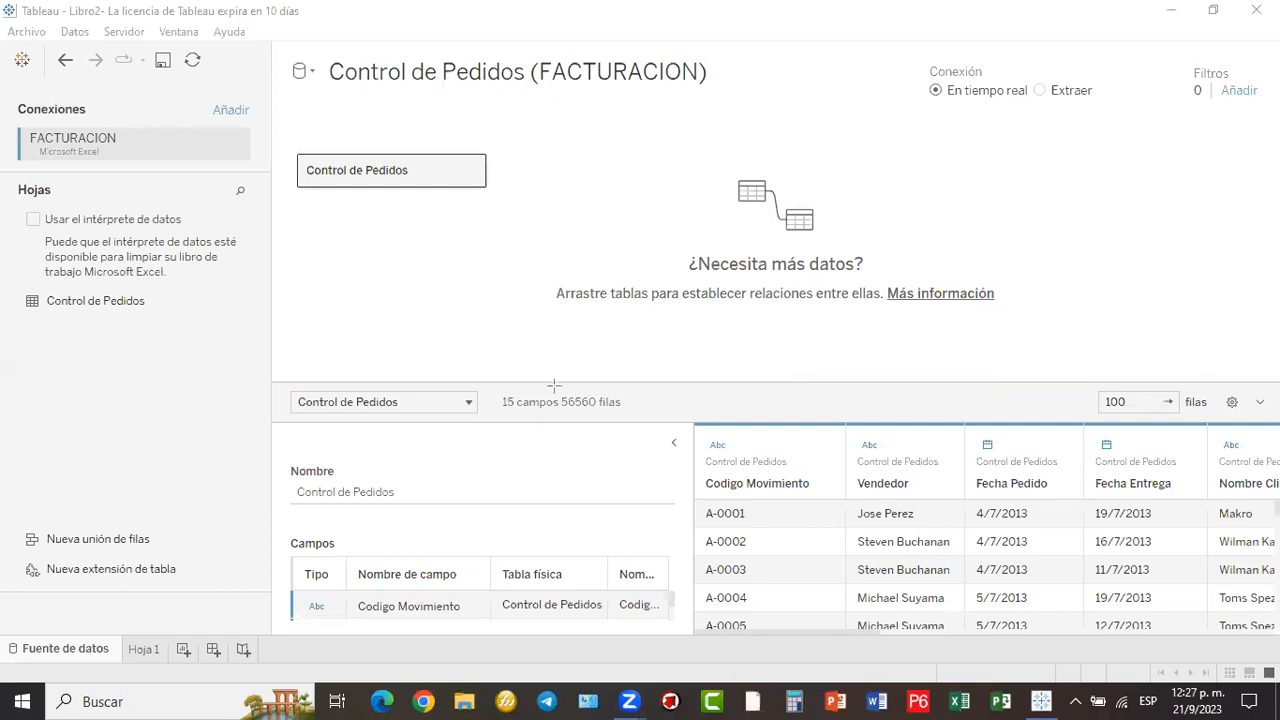
pyautogui.moveTo(561, 390); pyautogui.dragTo(627, 414)
pyautogui.press('Escape')
pyautogui.moveTo(918, 58)
pyautogui.mouseDown()
pyautogui.moveTo(1228, 143)
pyautogui.moveTo(1186, 120)
pyautogui.mouseUp()
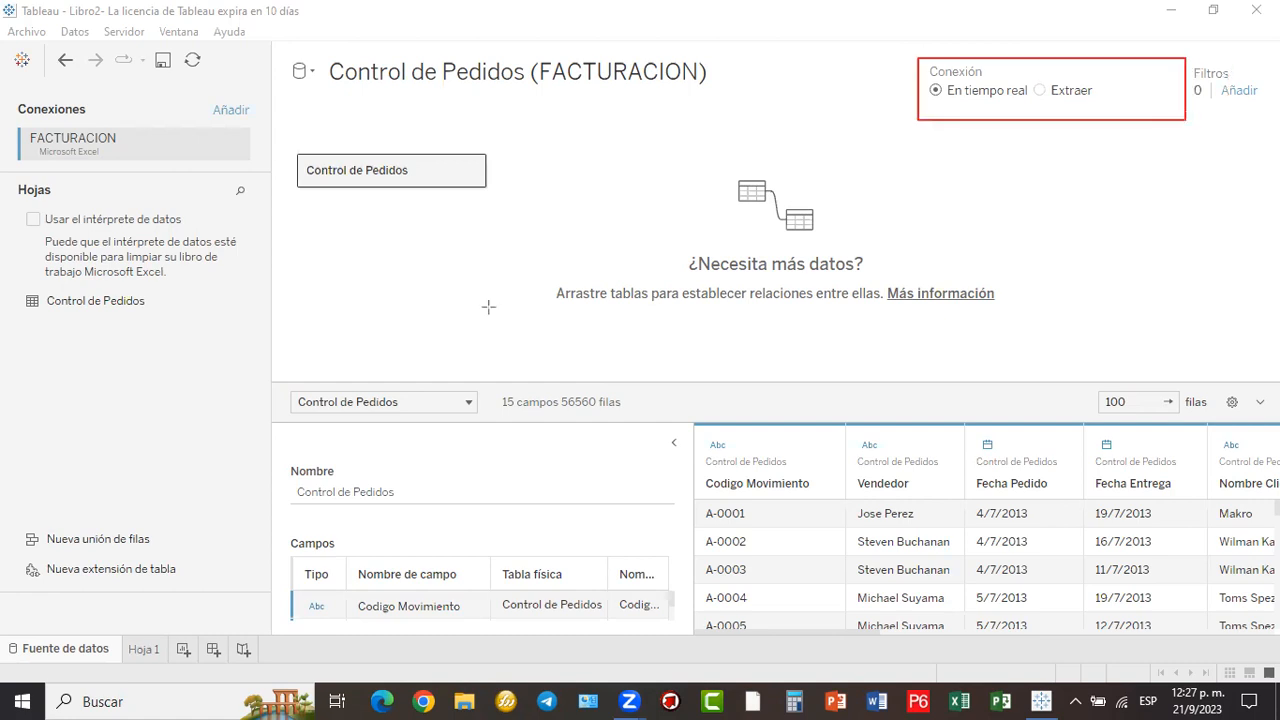
pyautogui.moveTo(948, 215)
pyautogui.mouseDown()
pyautogui.moveTo(950, 90)
pyautogui.moveTo(959, 101)
pyautogui.mouseUp()
pyautogui.moveTo(1031, 74)
pyautogui.mouseDown()
pyautogui.moveTo(1126, 112)
pyautogui.moveTo(1114, 112)
pyautogui.mouseUp()
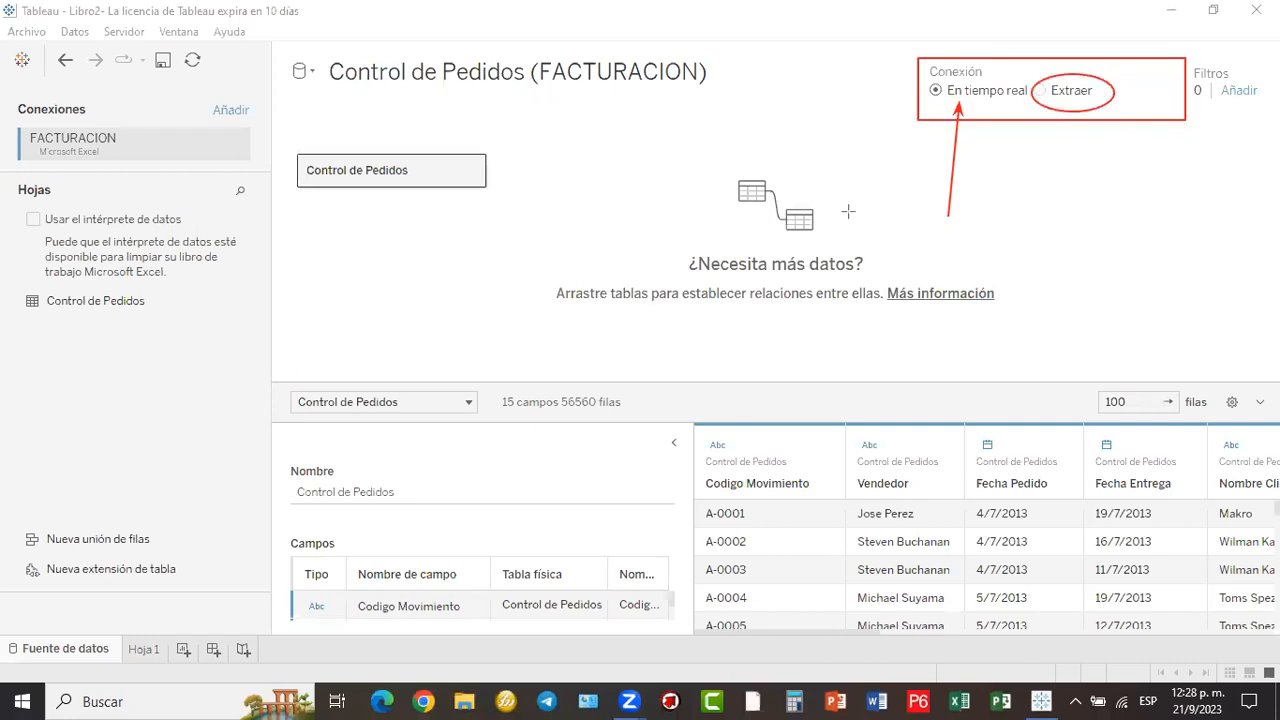
# - Switch the data source connection to Extraer and open the extract's settings for editing
pyautogui.click(1042, 91)
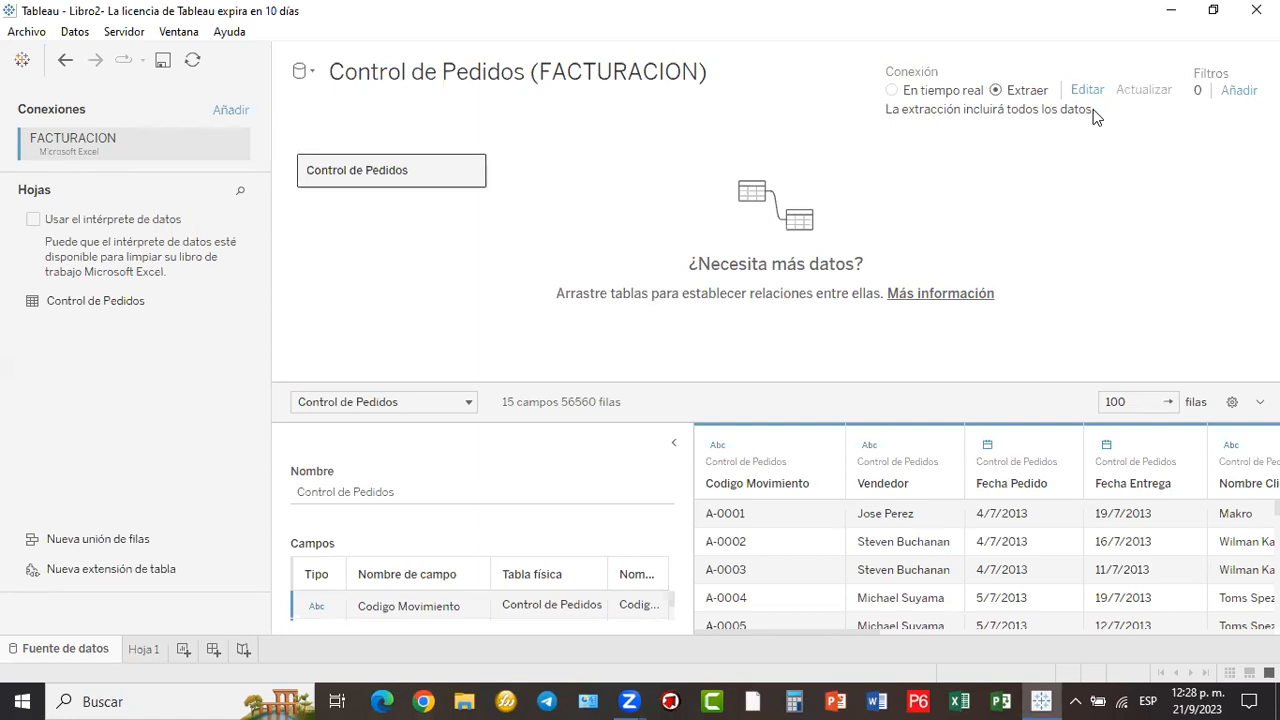
pyautogui.moveTo(289, 149)
pyautogui.mouseDown()
pyautogui.moveTo(558, 226)
pyautogui.moveTo(496, 201)
pyautogui.mouseUp()
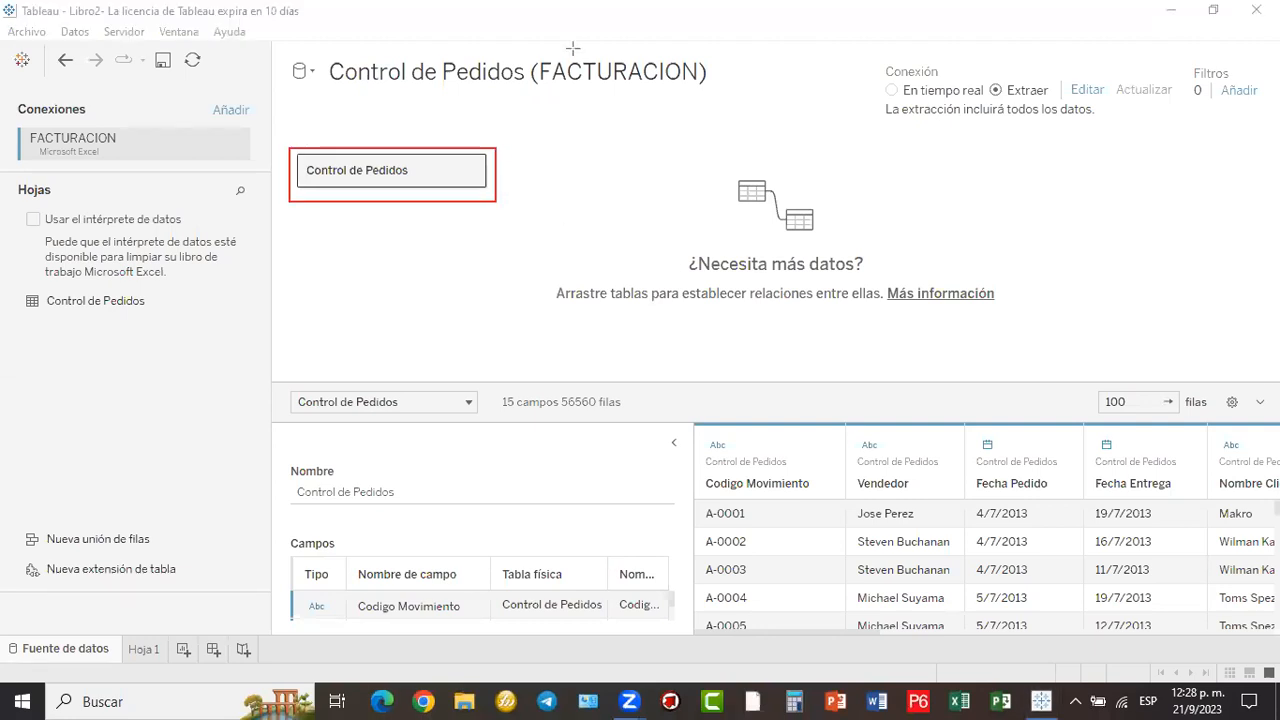
pyautogui.moveTo(524, 51); pyautogui.dragTo(710, 98)
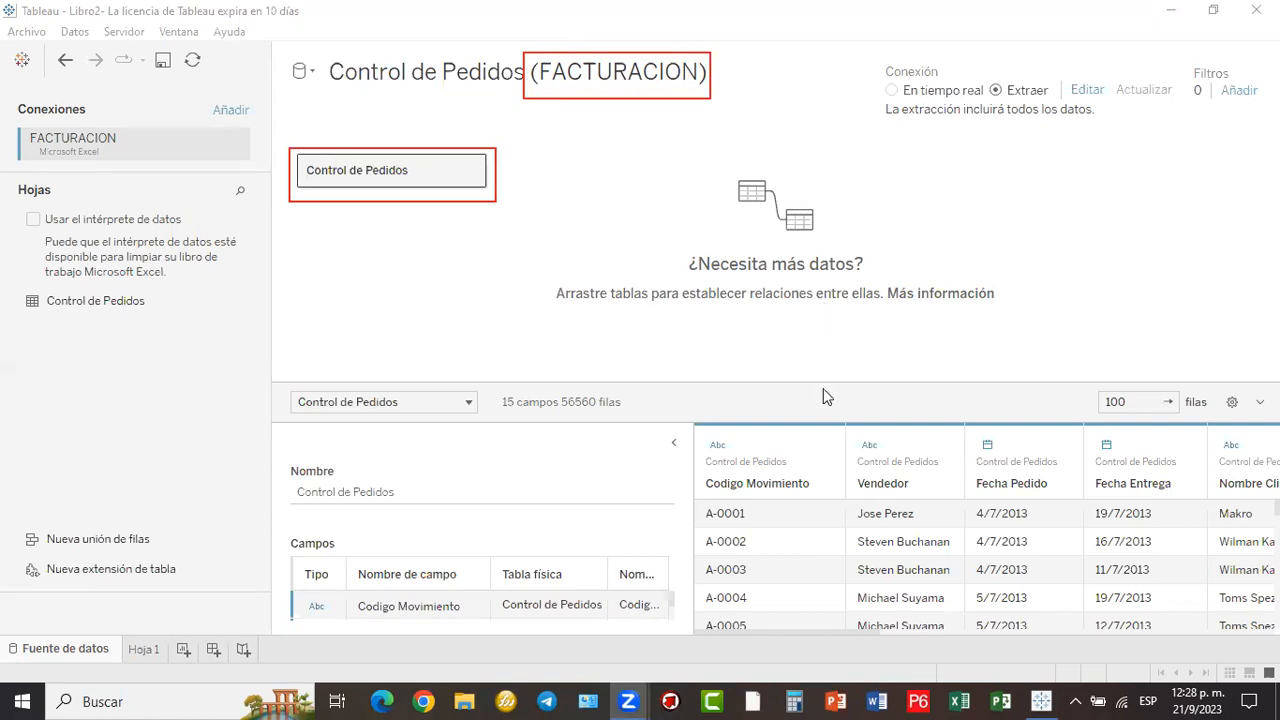
pyautogui.click(940, 293)
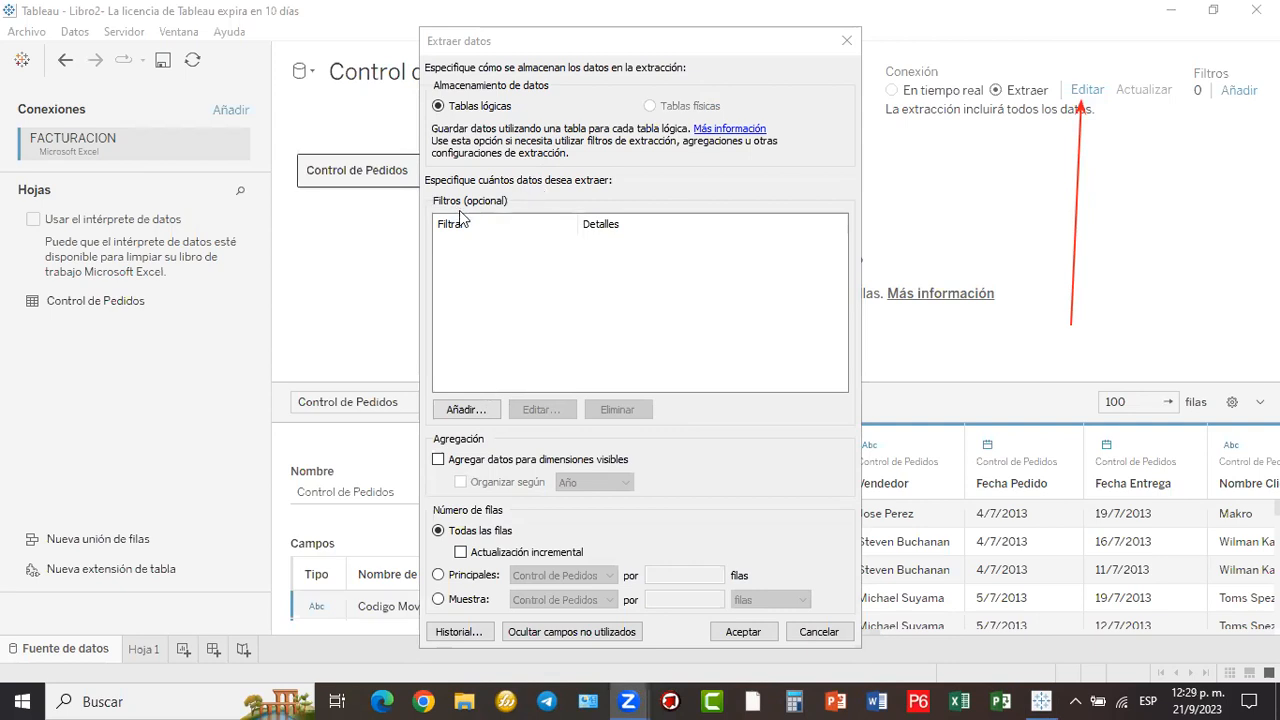
# - Add an extract filter on the Fecha Pedido field that filters by Años
pyautogui.click(477, 405)
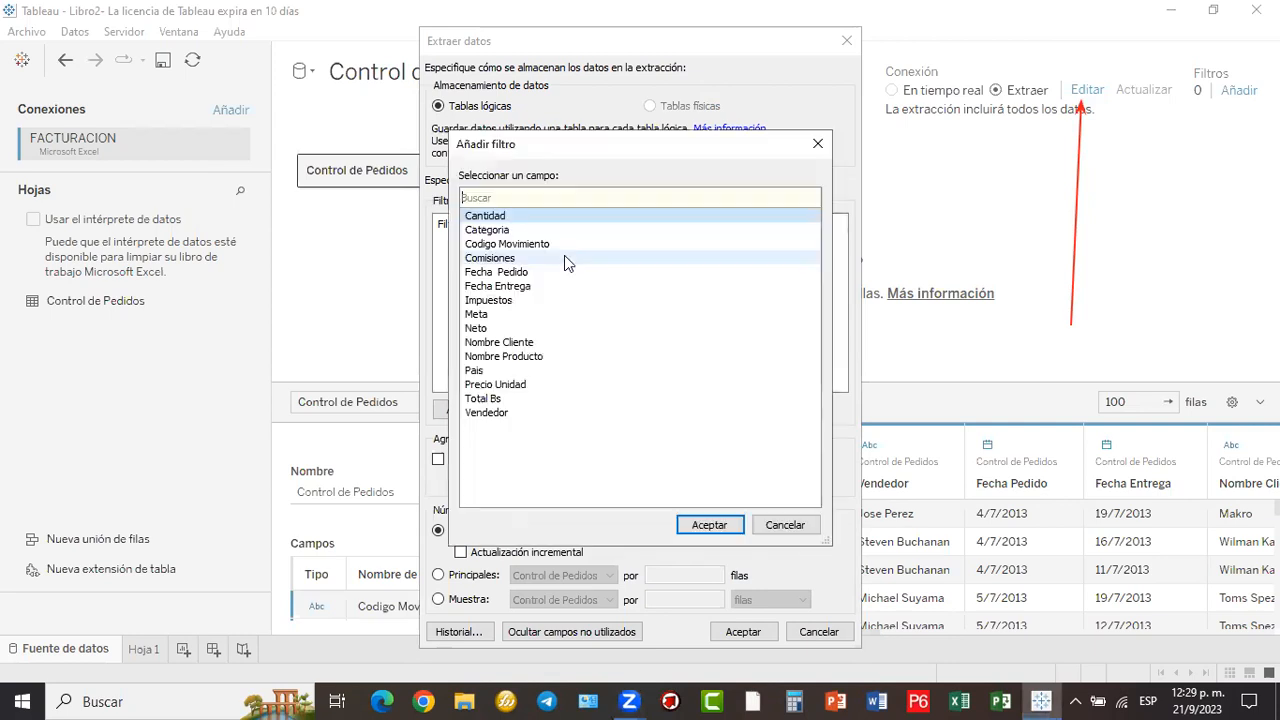
pyautogui.click(492, 273)
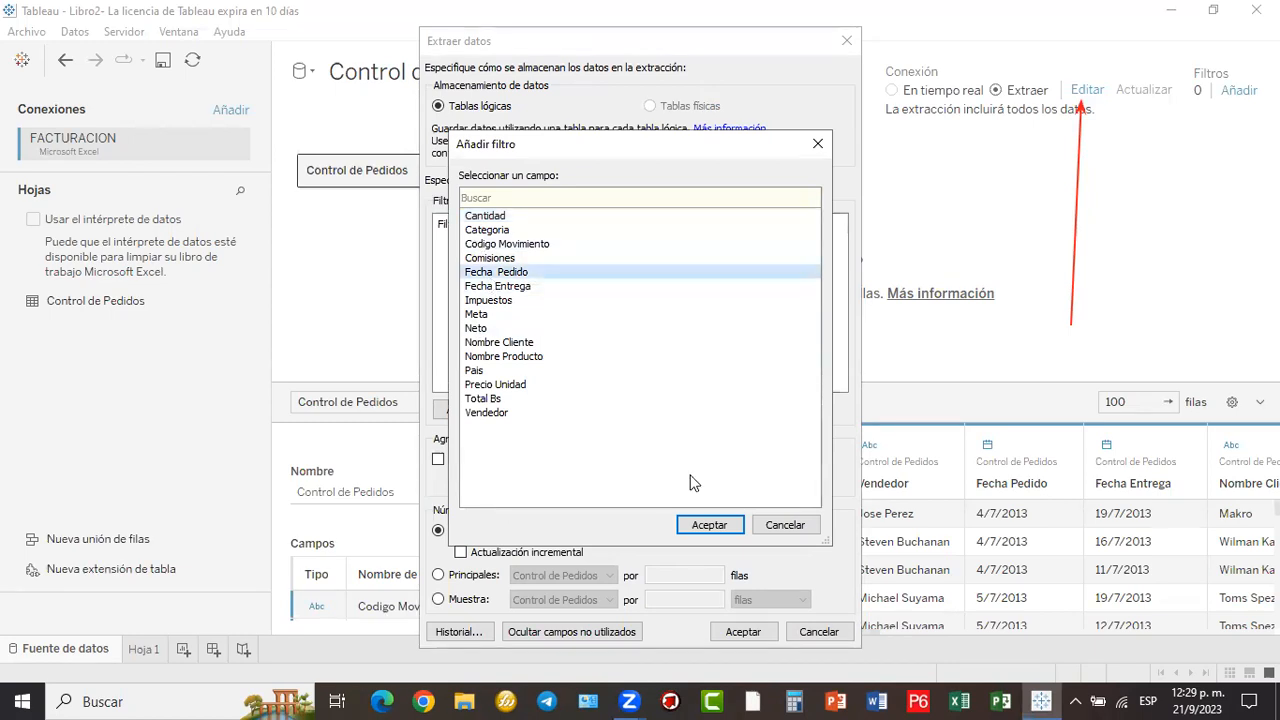
pyautogui.click(699, 522)
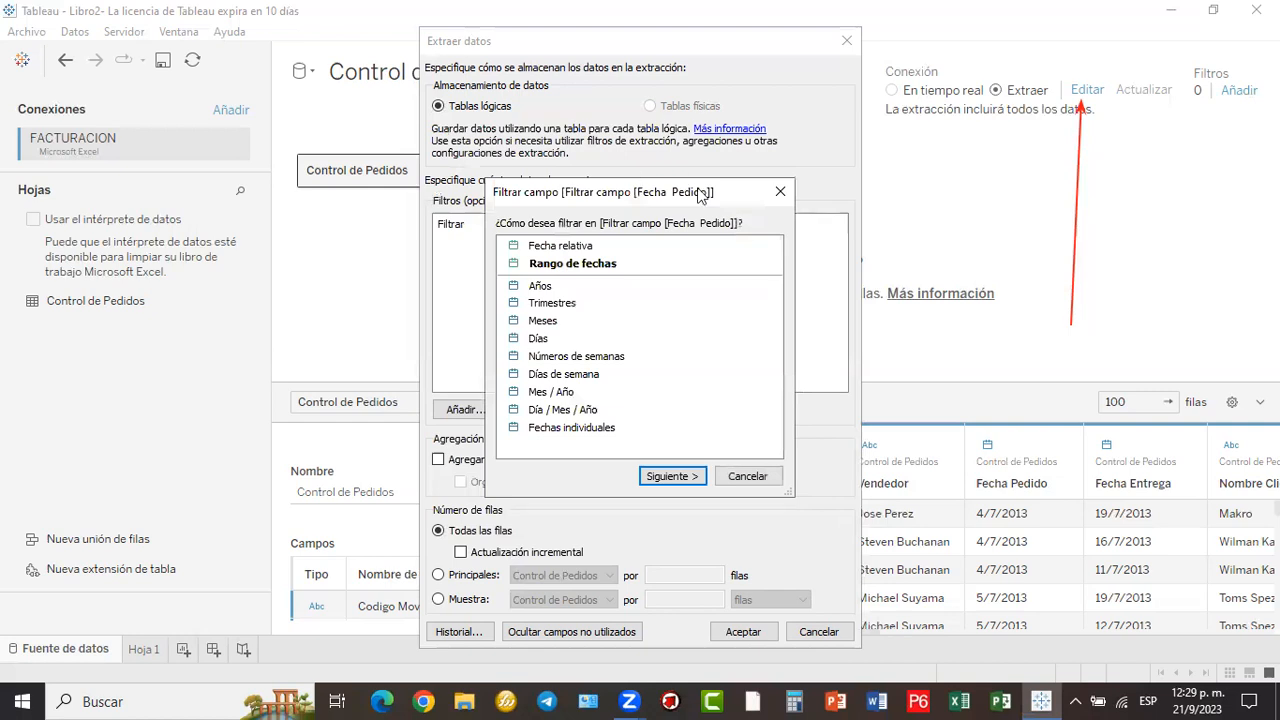
pyautogui.click(518, 265)
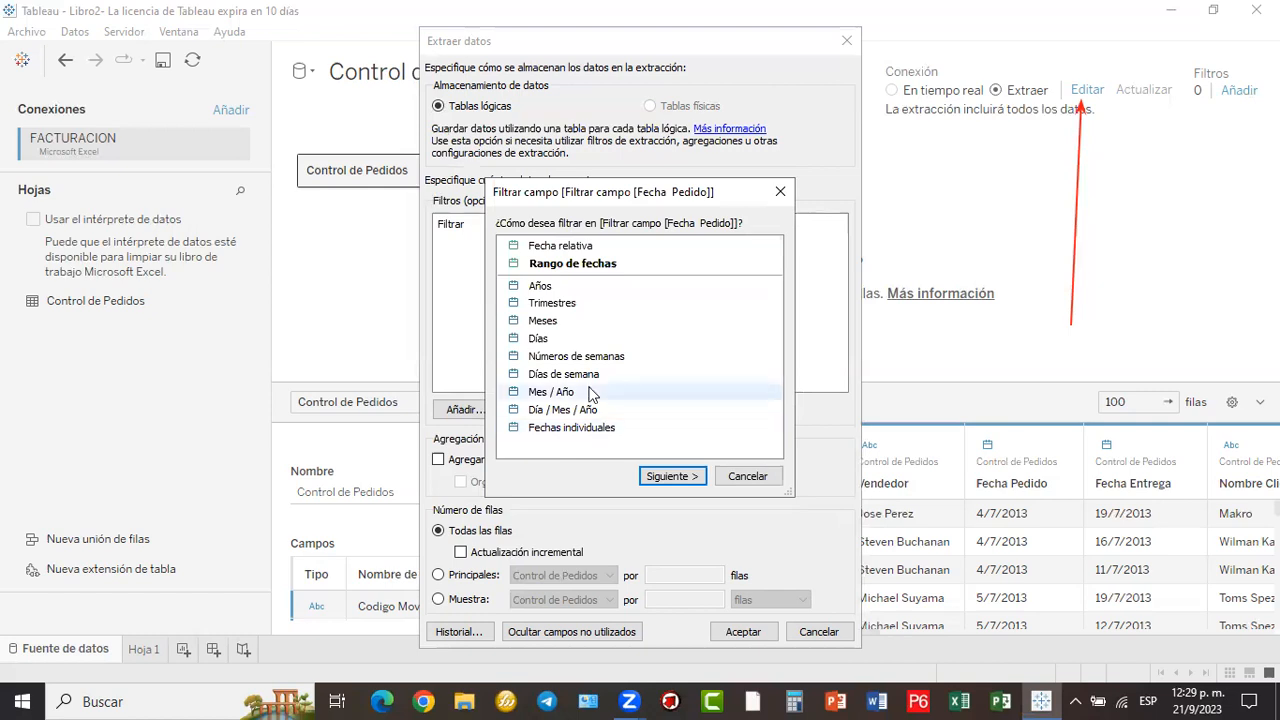
pyautogui.click(549, 291)
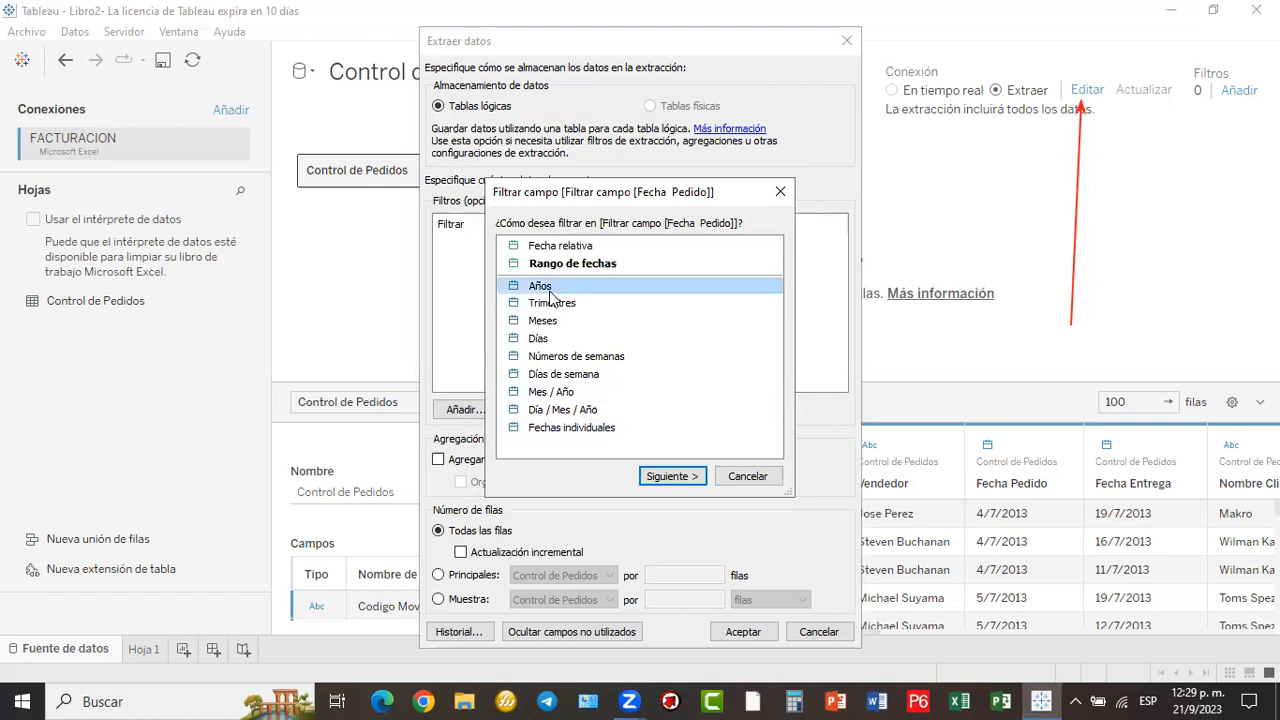
pyautogui.click(664, 478)
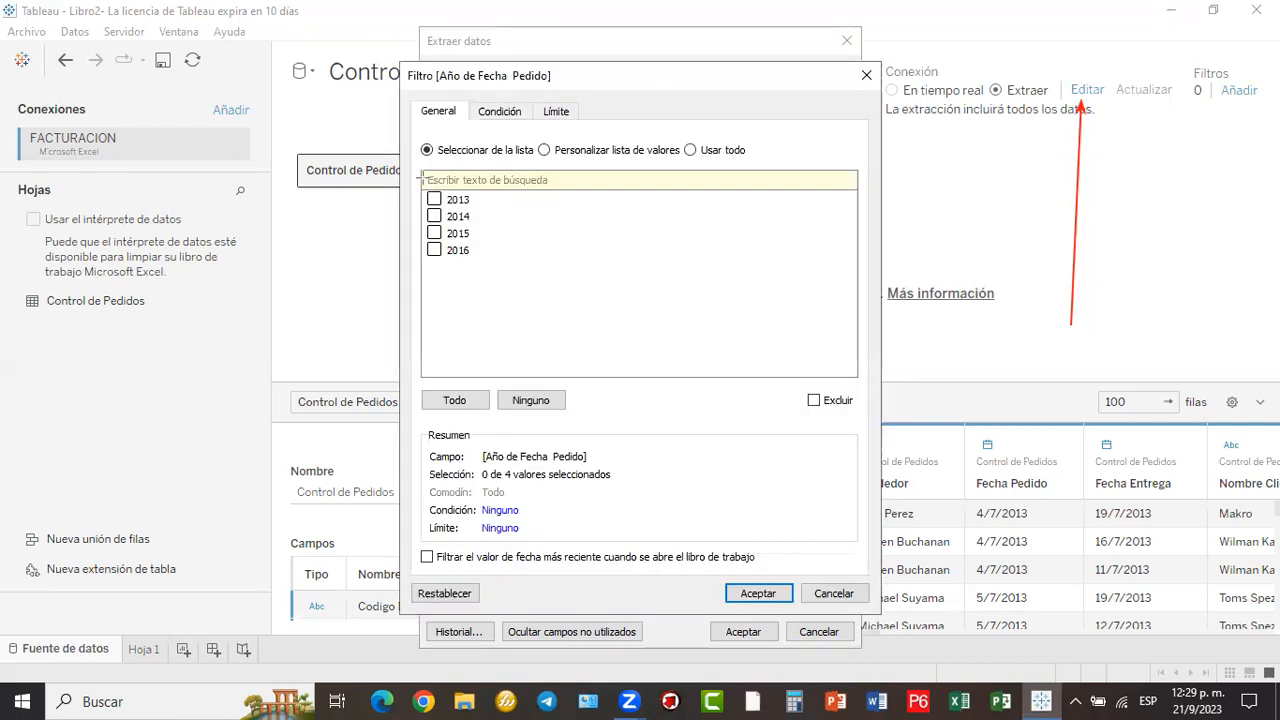
pyautogui.moveTo(418, 179); pyautogui.dragTo(479, 273)
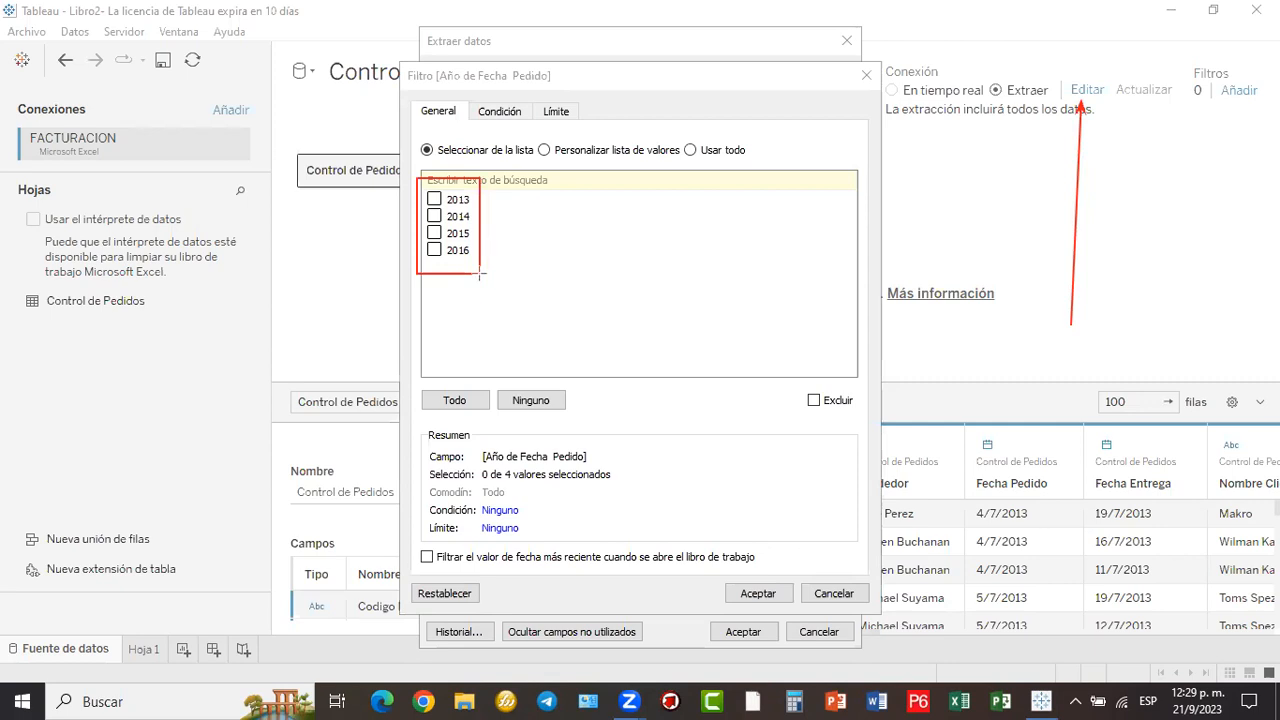
pyautogui.moveTo(406, 133); pyautogui.dragTo(537, 167)
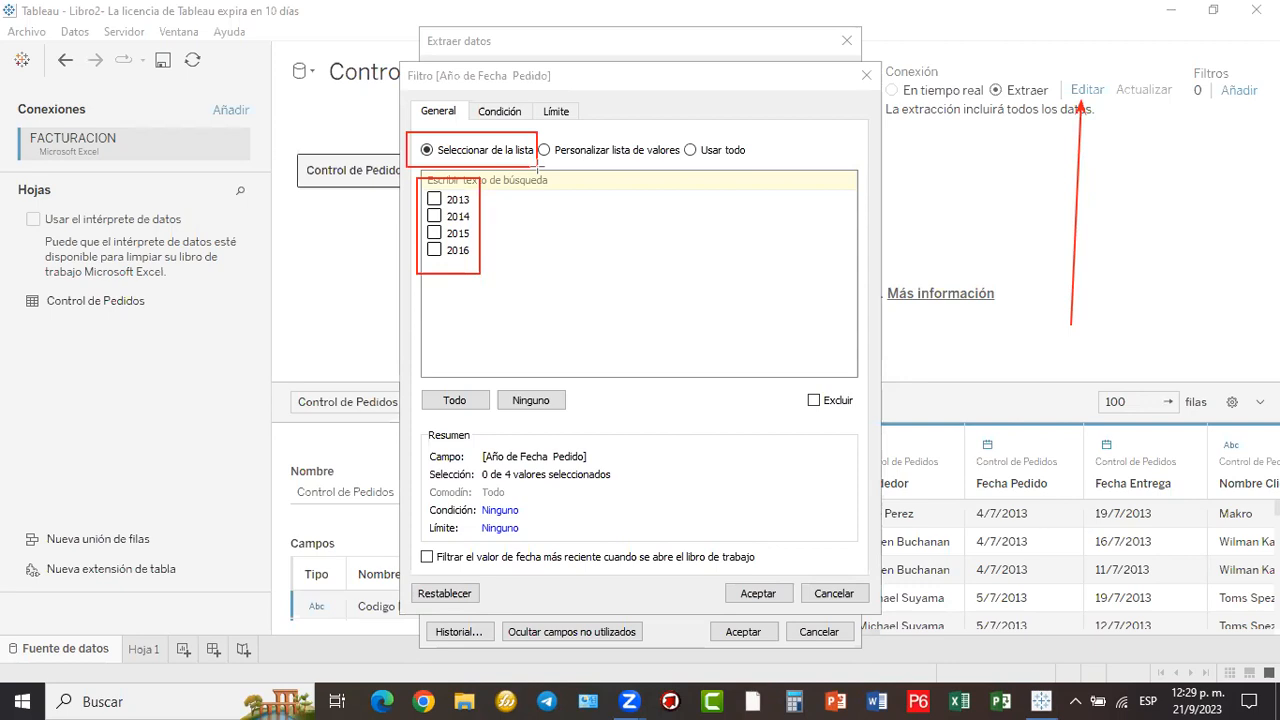
pyautogui.moveTo(537, 131)
pyautogui.mouseDown()
pyautogui.moveTo(602, 157)
pyautogui.moveTo(676, 169)
pyautogui.moveTo(766, 160)
pyautogui.moveTo(755, 168)
pyautogui.mouseUp()
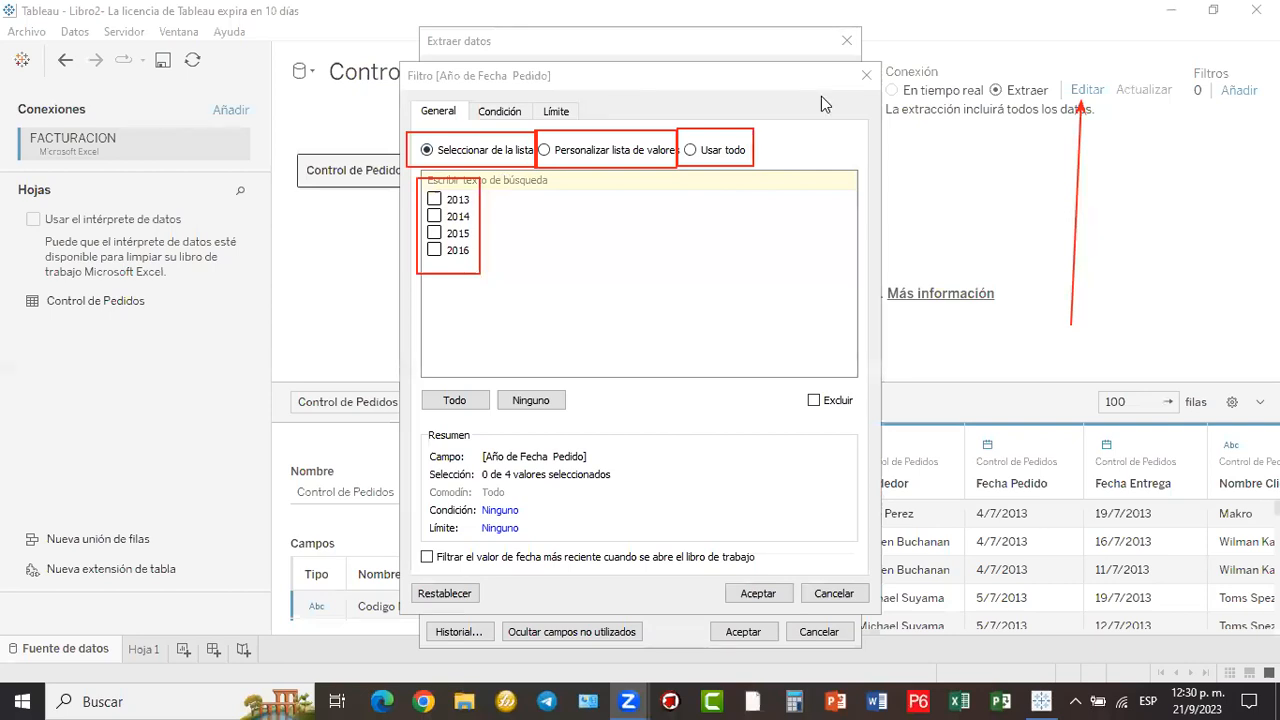
pyautogui.moveTo(411, 133); pyautogui.dragTo(534, 165)
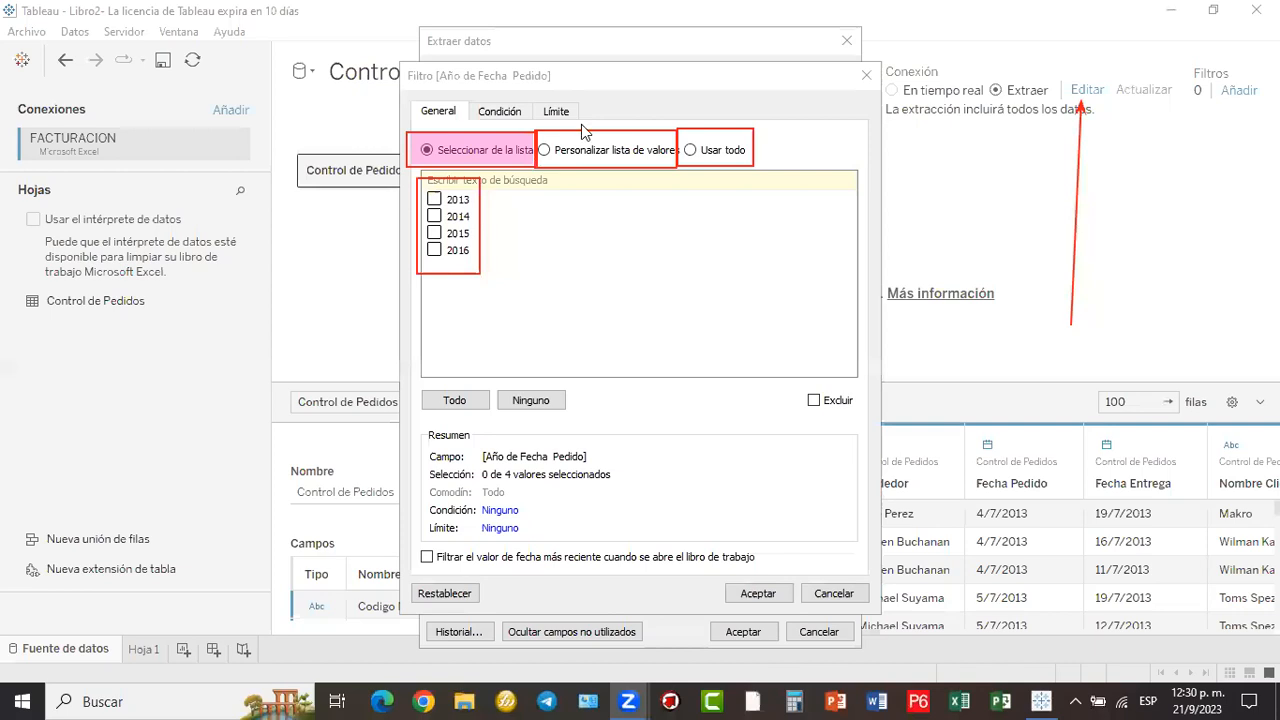
# - Restrict the Fecha Pedido year filter to 2015 and accept the extract settings
pyautogui.click(435, 233)
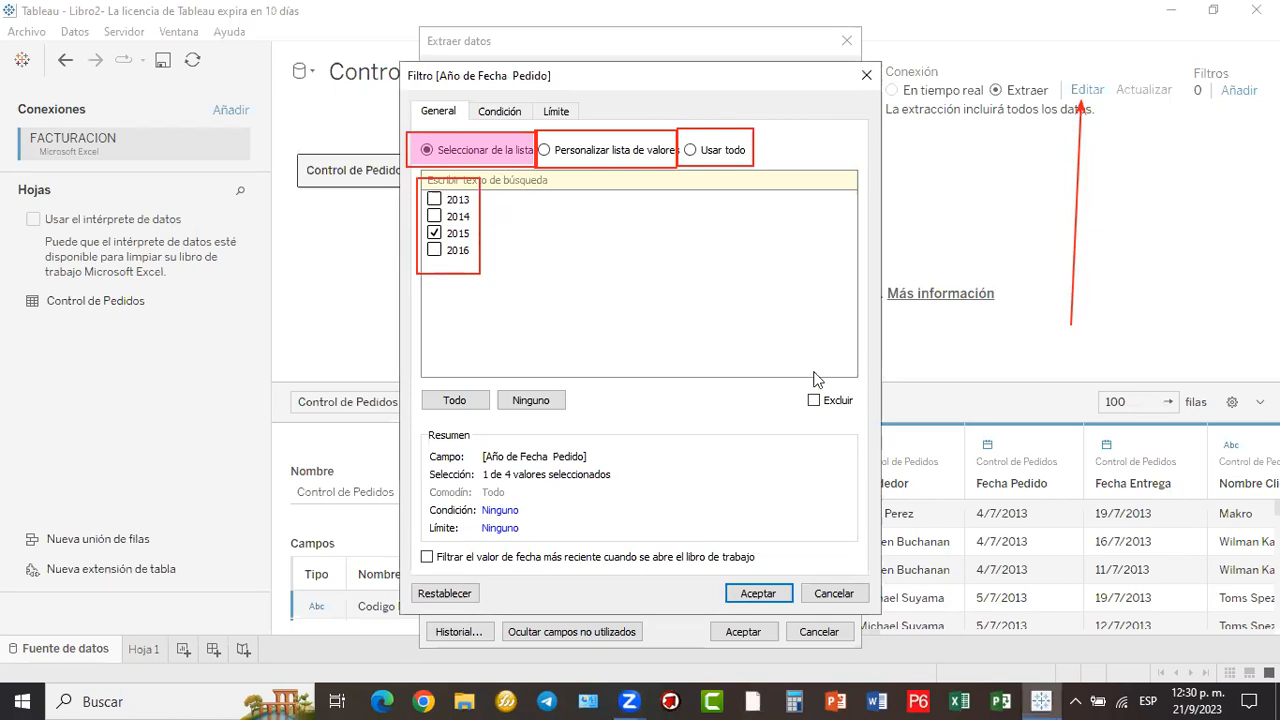
pyautogui.moveTo(468, 243); pyautogui.dragTo(753, 577)
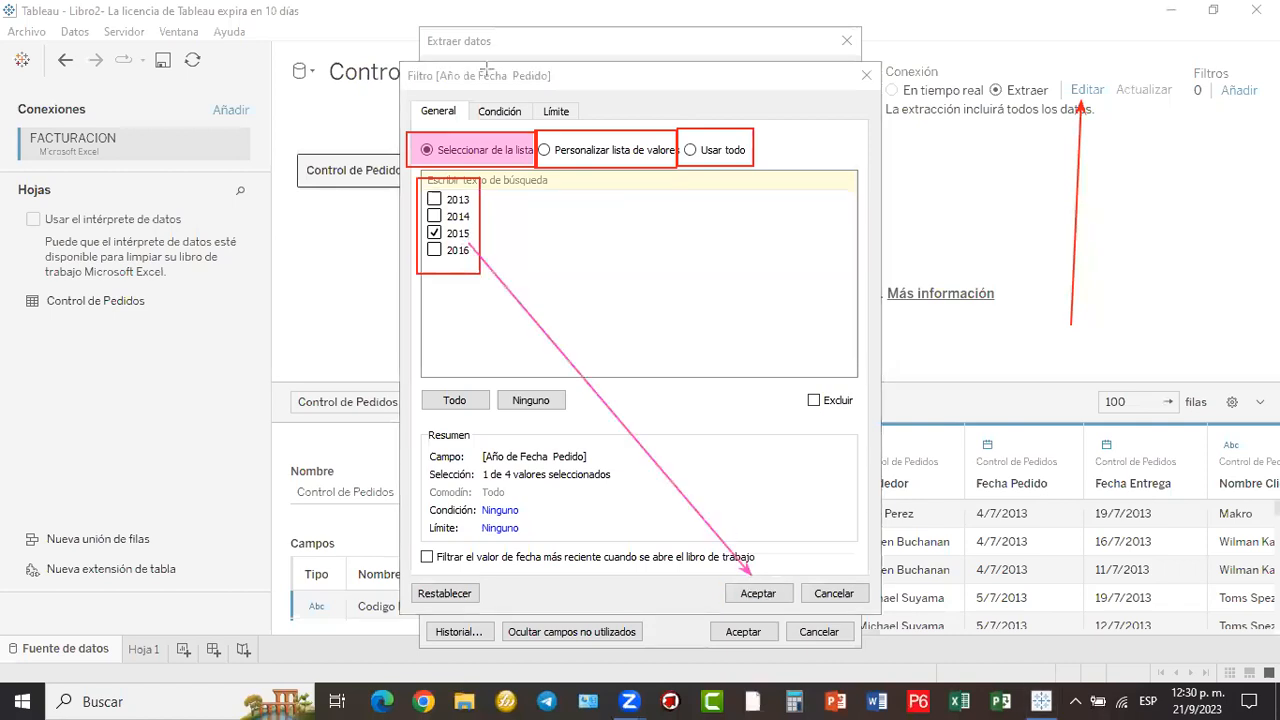
pyautogui.click(765, 595)
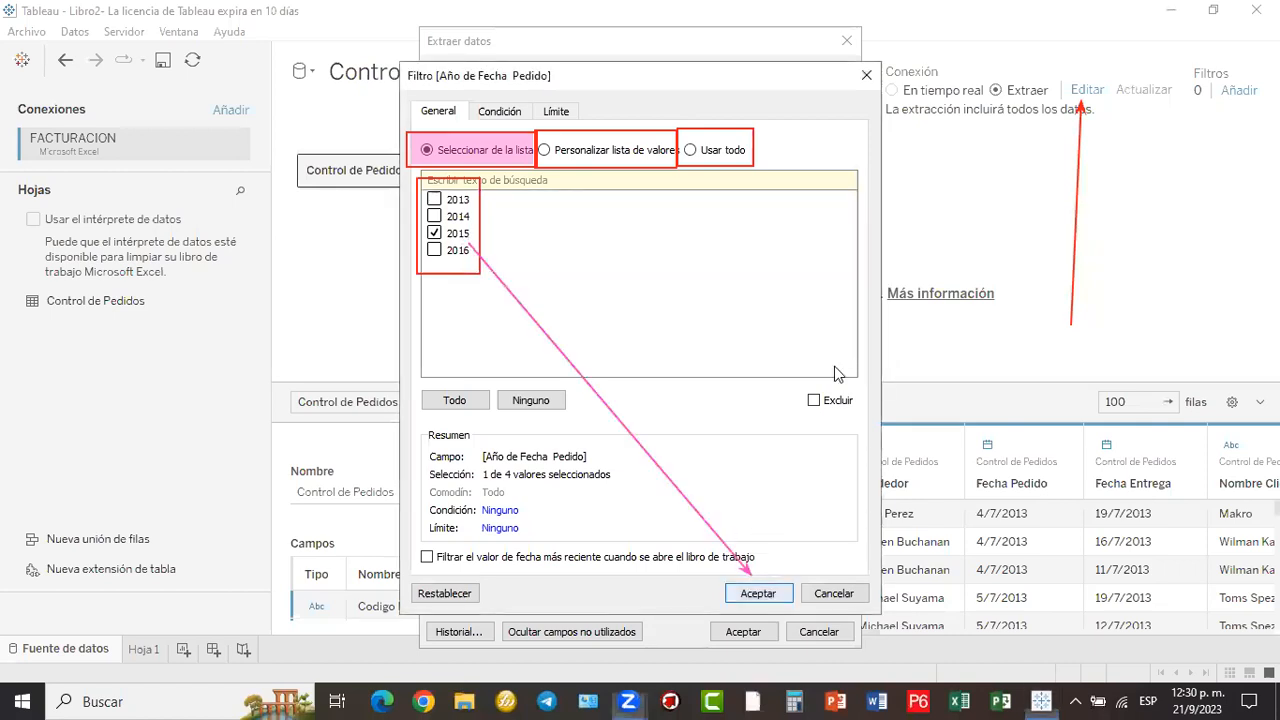
pyautogui.click(955, 72)
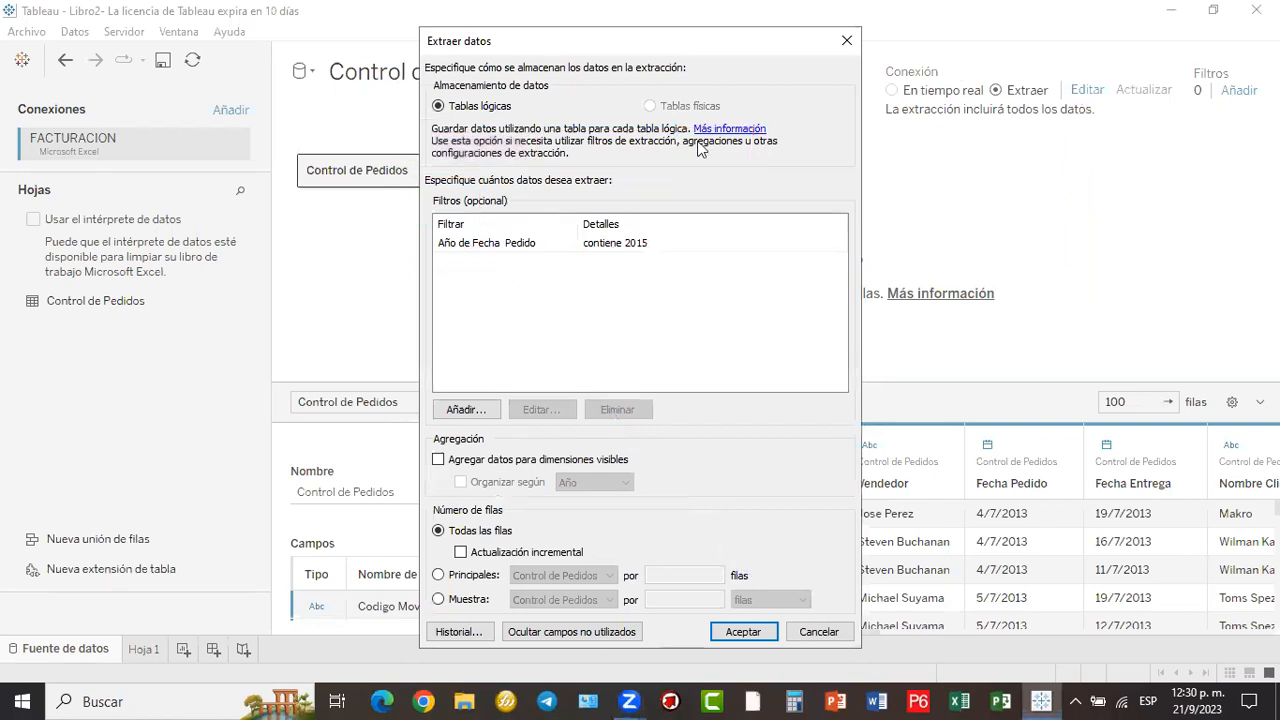
pyautogui.moveTo(667, 45); pyautogui.dragTo(787, 19)
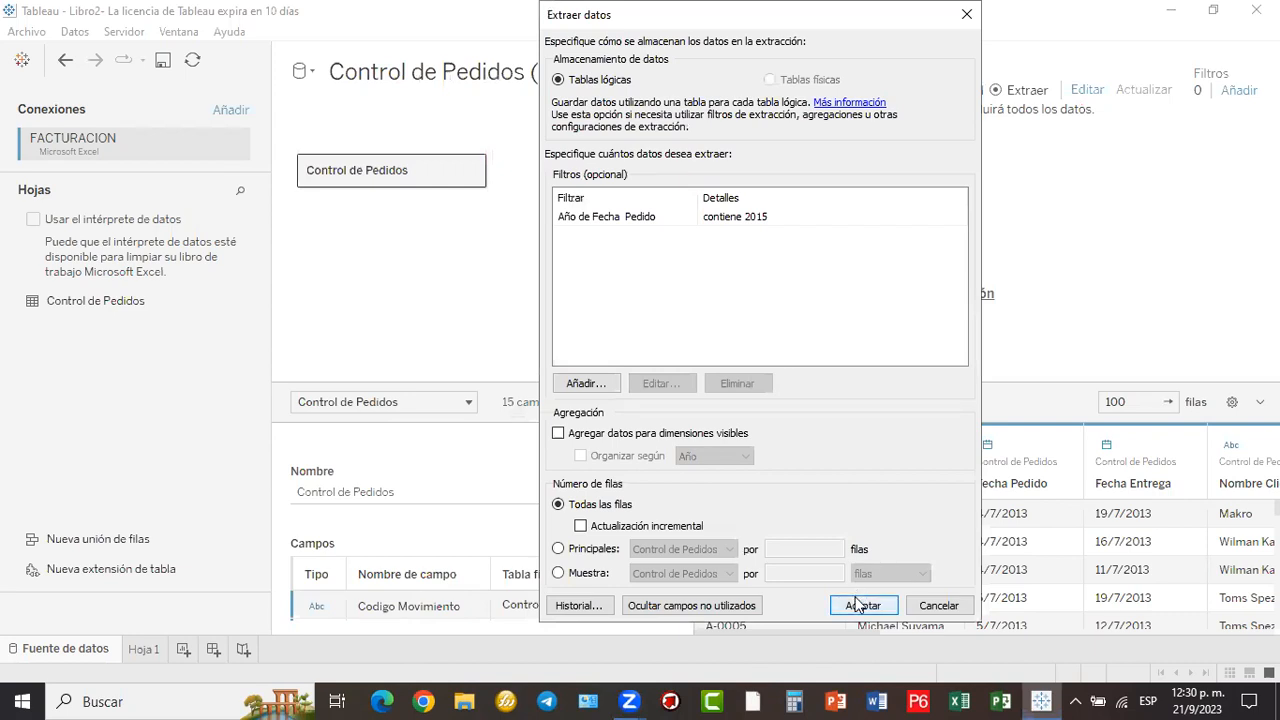
pyautogui.click(860, 605)
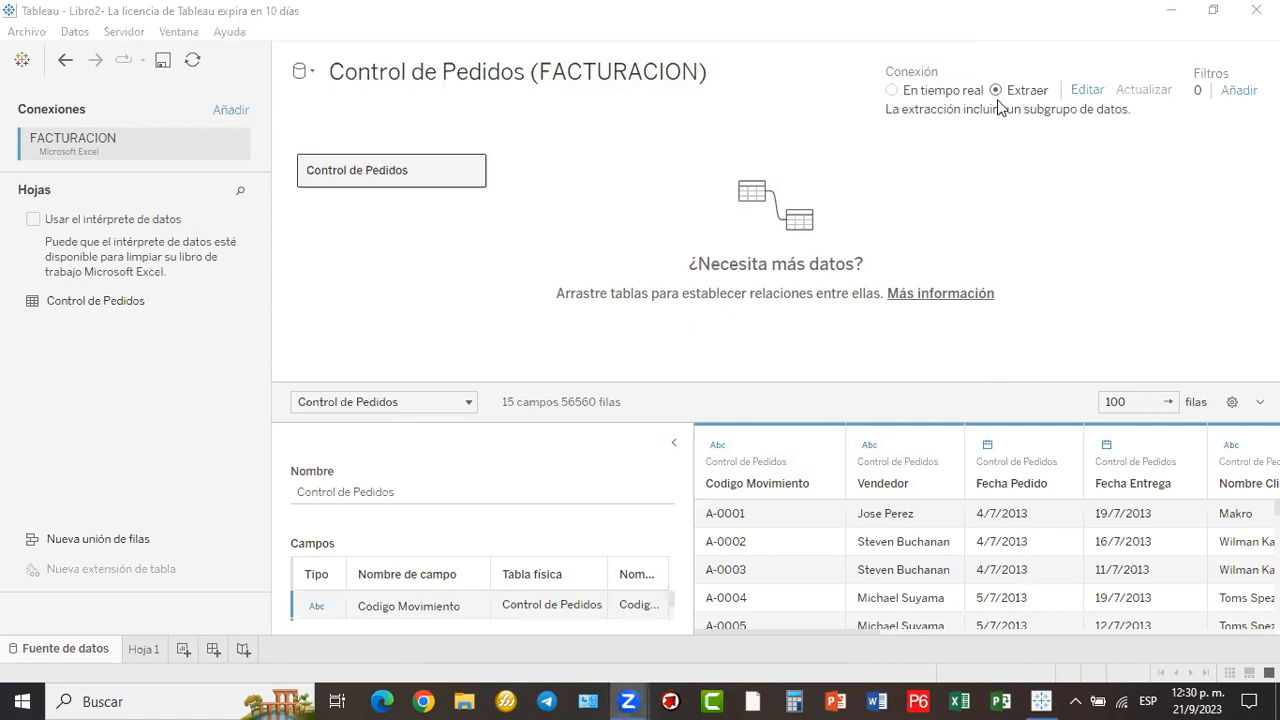
# - Go to Hoja 1 and save the extract as "ventas año 2015" in the Escritorio folder
pyautogui.moveTo(978, 72); pyautogui.dragTo(1062, 105)
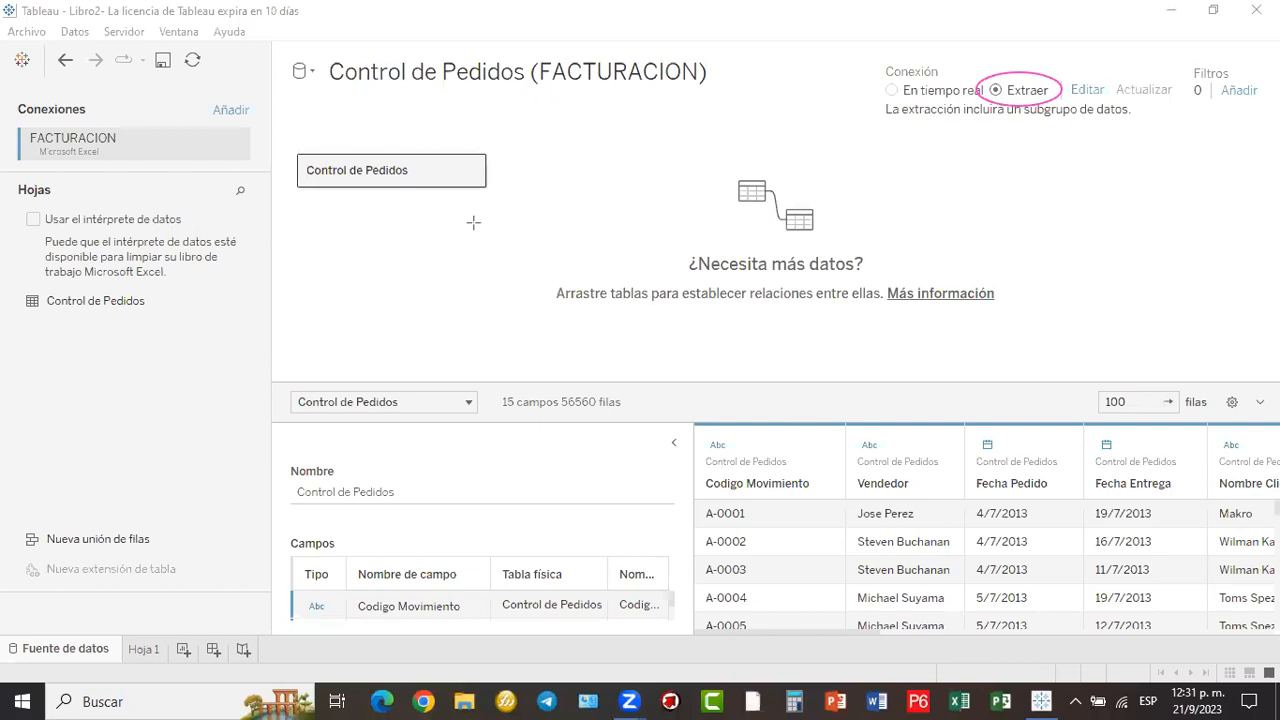
pyautogui.moveTo(168, 628); pyautogui.dragTo(462, 222)
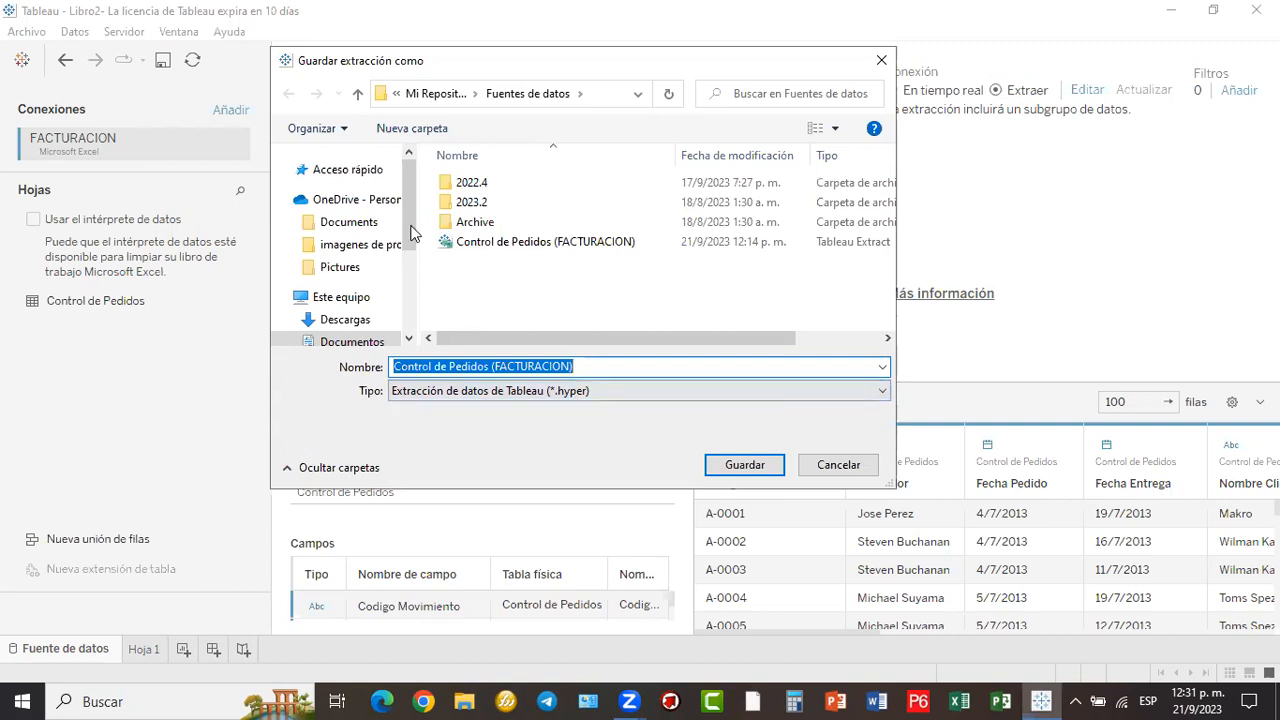
pyautogui.scroll(-1, 401, 210)
pyautogui.scroll(-2, 413, 284)
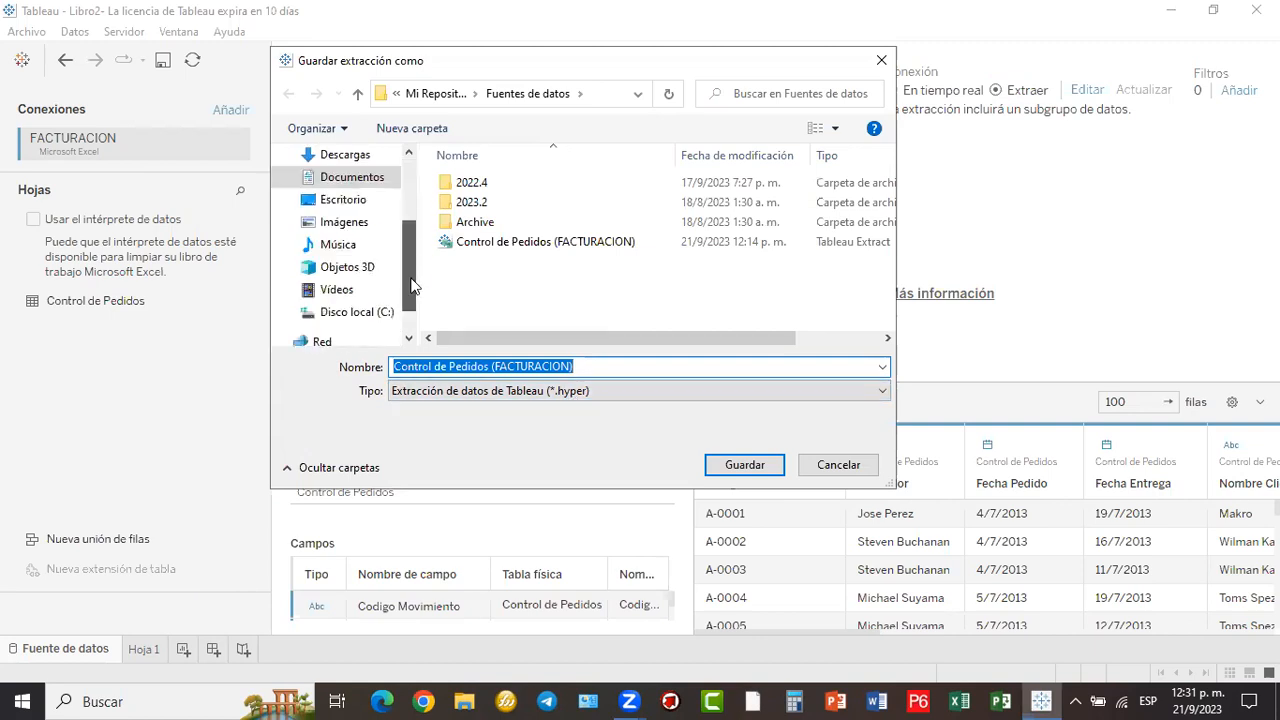
pyautogui.click(343, 199)
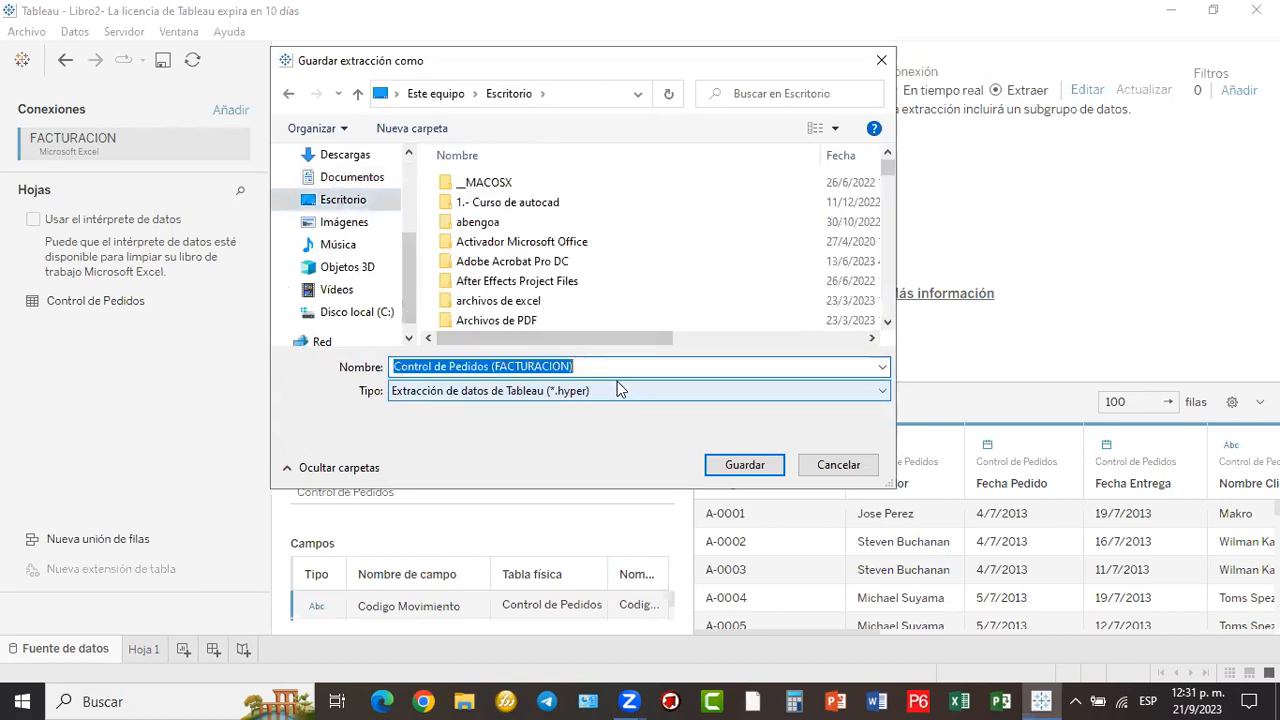
pyautogui.write('ventas año')
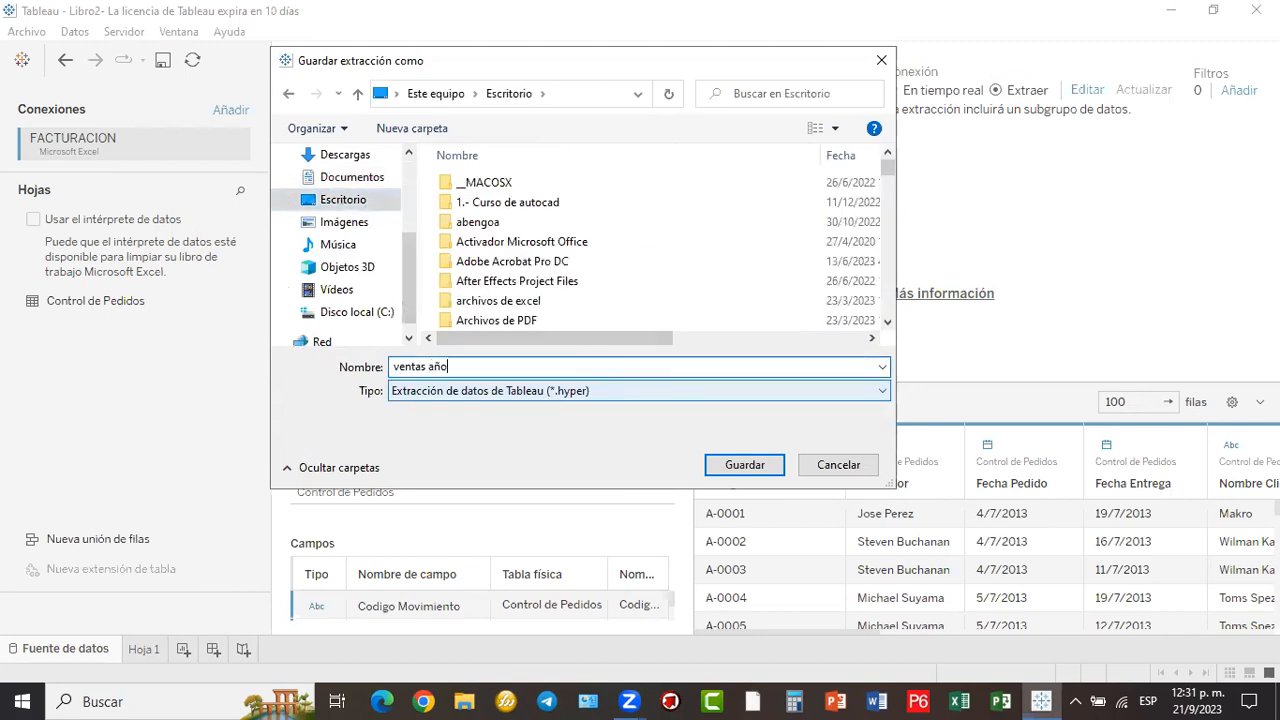
pyautogui.write(' 2015')
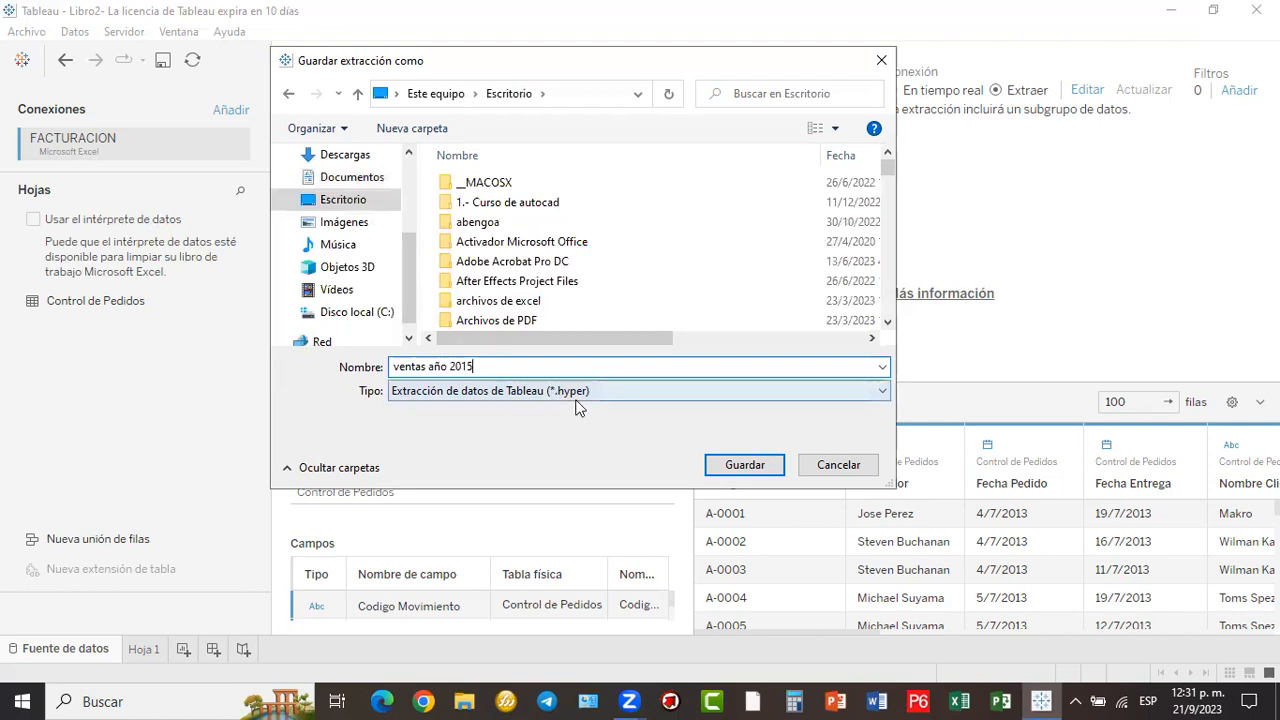
pyautogui.click(745, 465)
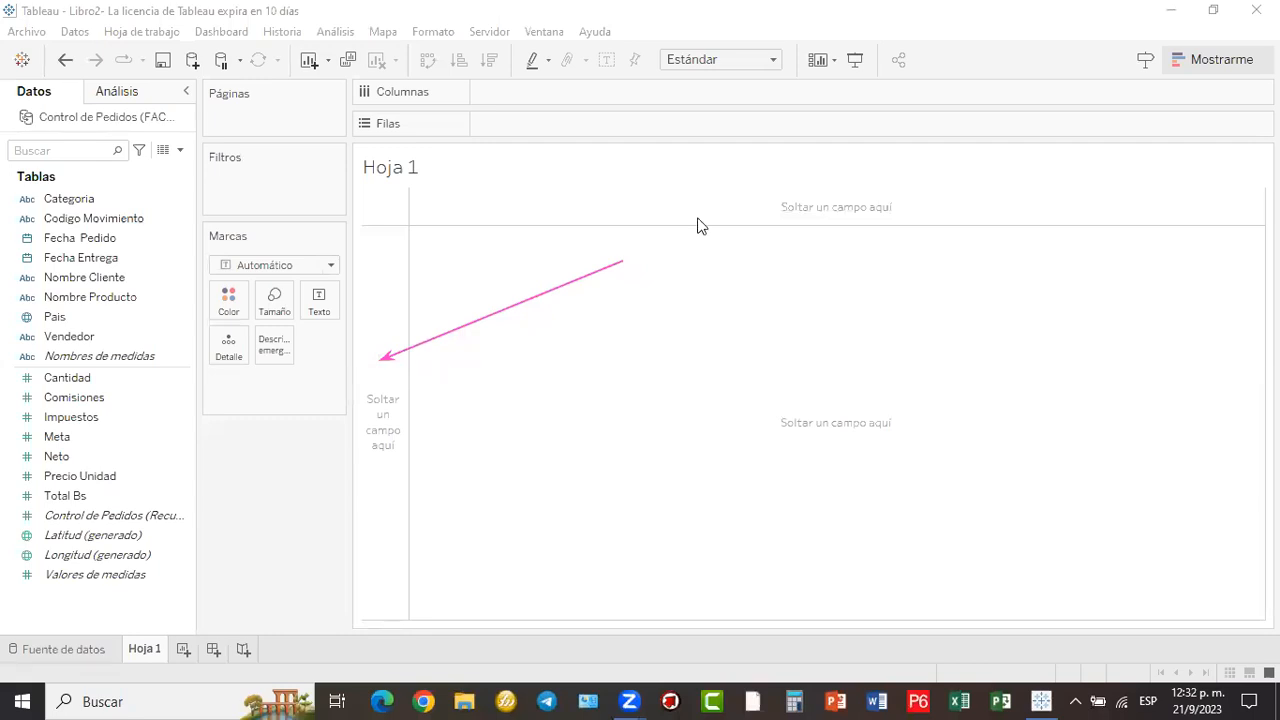
# - Add Fecha Pedido to the rows of Hoja 1 and drill it down from year to quarter and month
pyautogui.moveTo(624, 262)
pyautogui.mouseDown()
pyautogui.moveTo(148, 252)
pyautogui.moveTo(121, 237)
pyautogui.mouseUp()
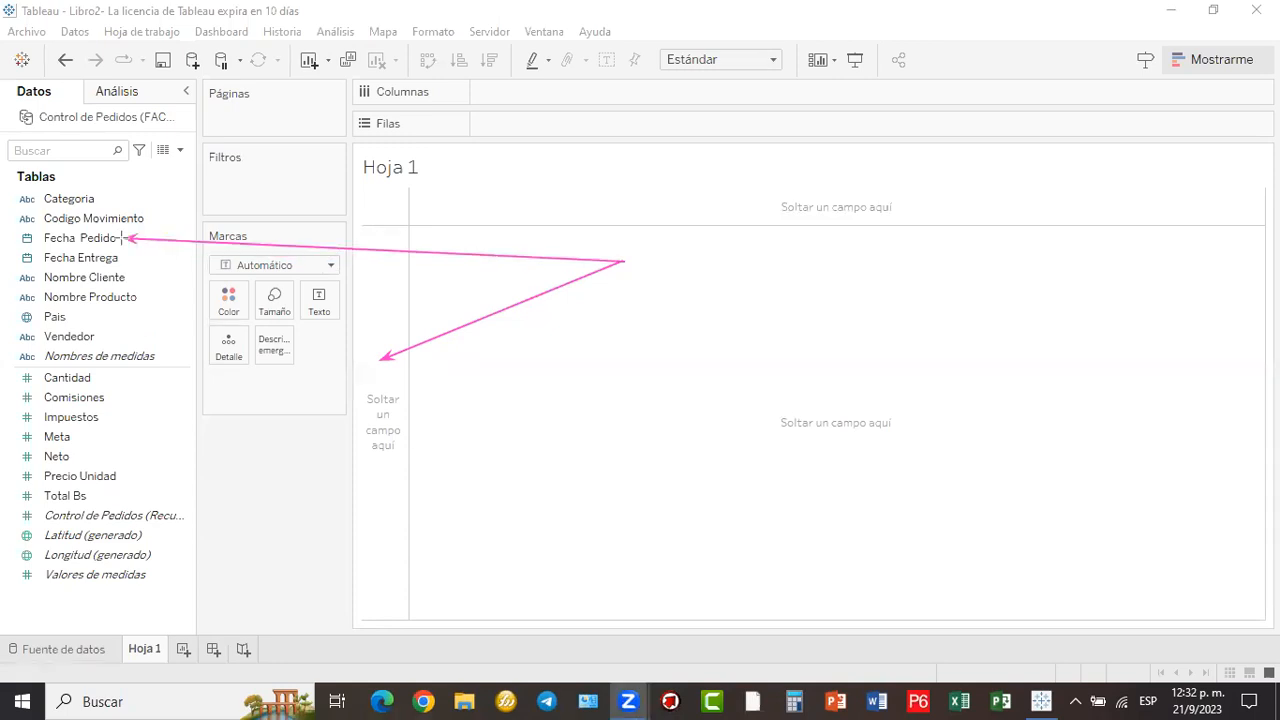
pyautogui.moveTo(101, 238); pyautogui.dragTo(372, 337)
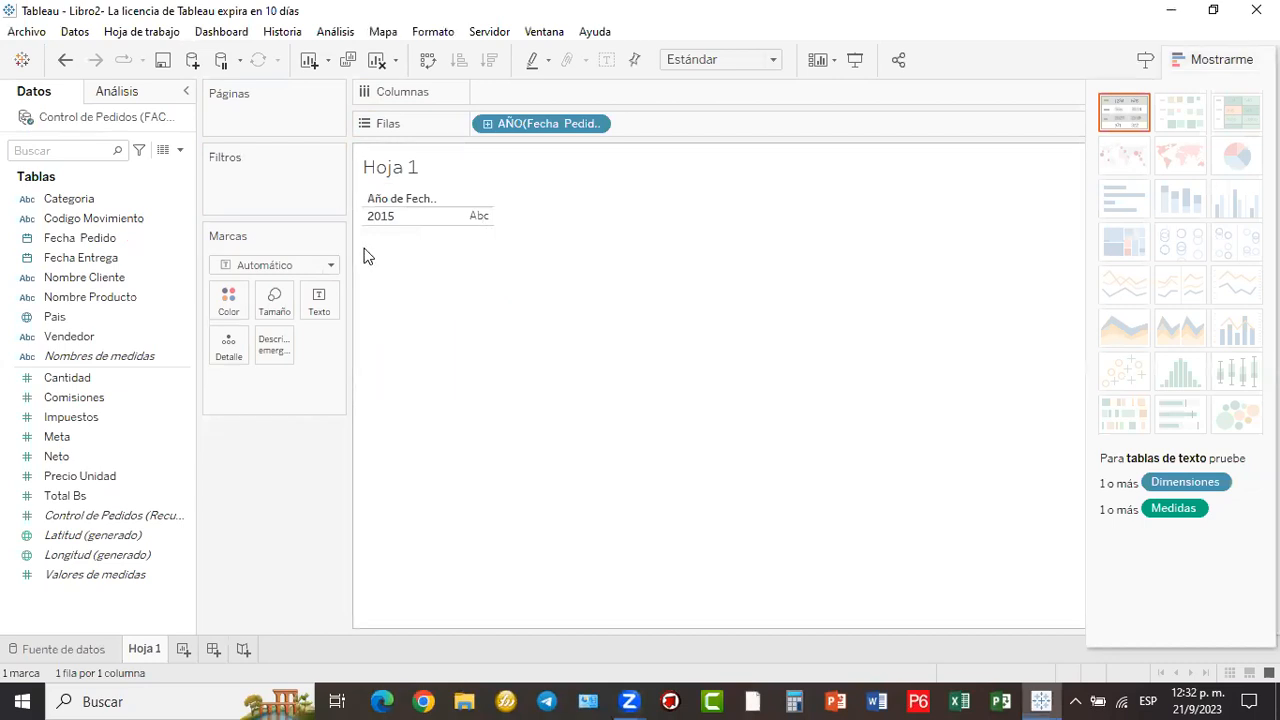
pyautogui.click(416, 205)
pyautogui.click(414, 200)
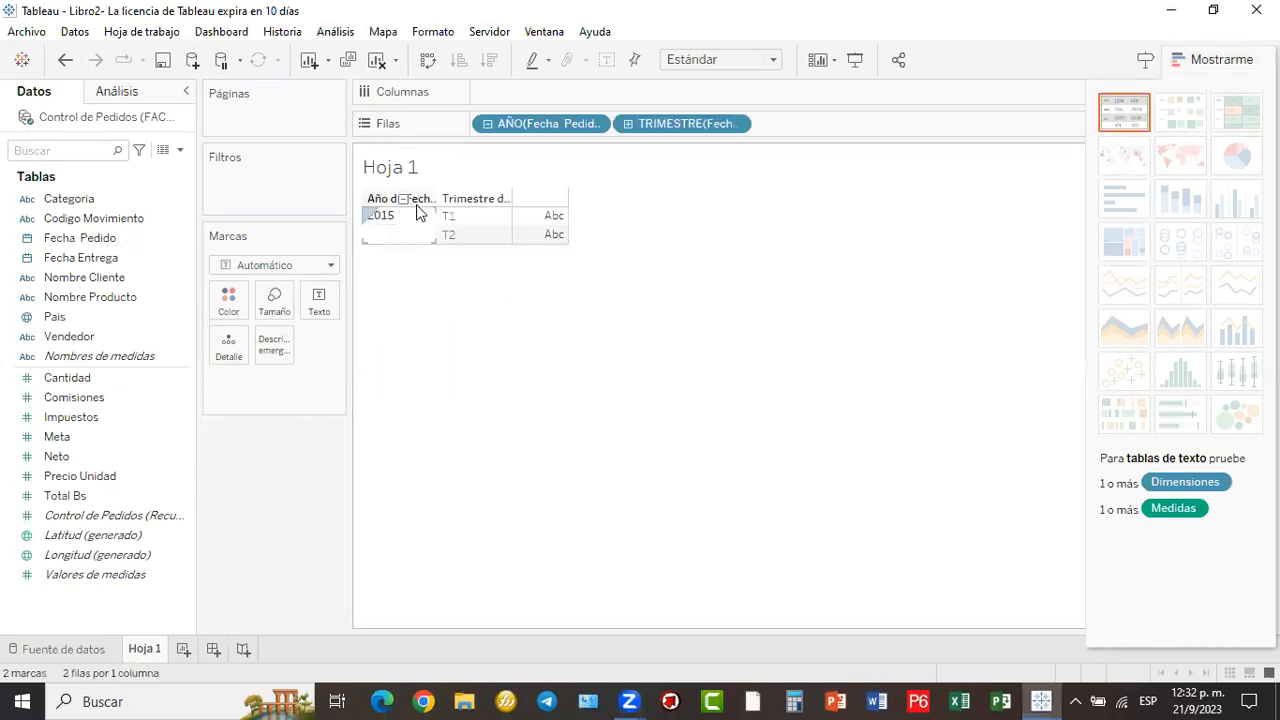
pyautogui.click(477, 199)
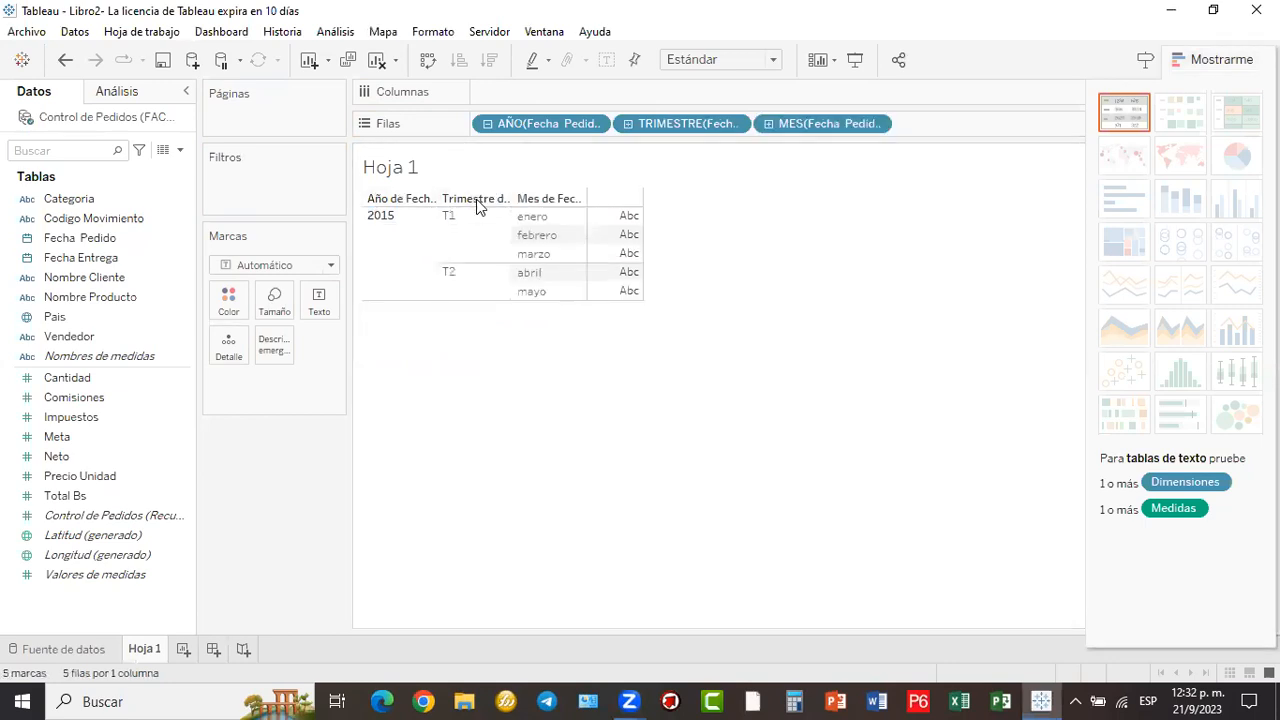
# - Expand the months of Fecha Pedido into days to review the dates, and collapse the day level again
pyautogui.click(553, 200)
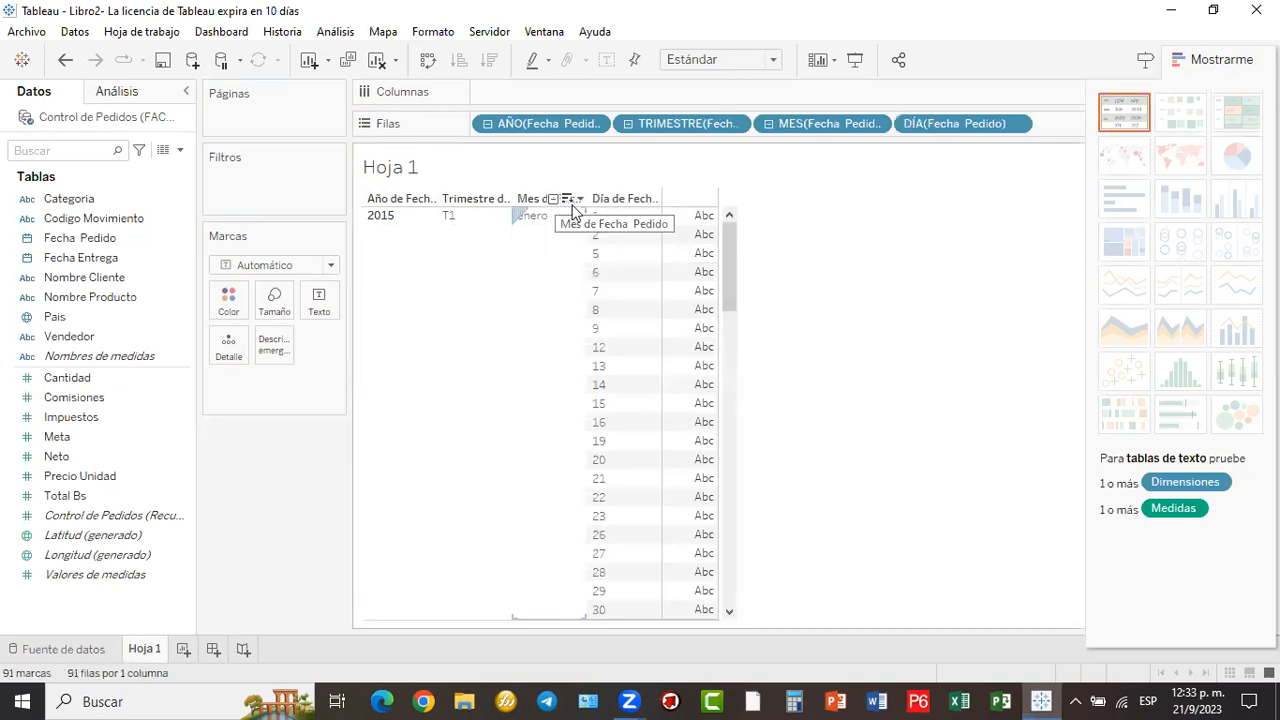
pyautogui.scroll(-5, 586, 294)
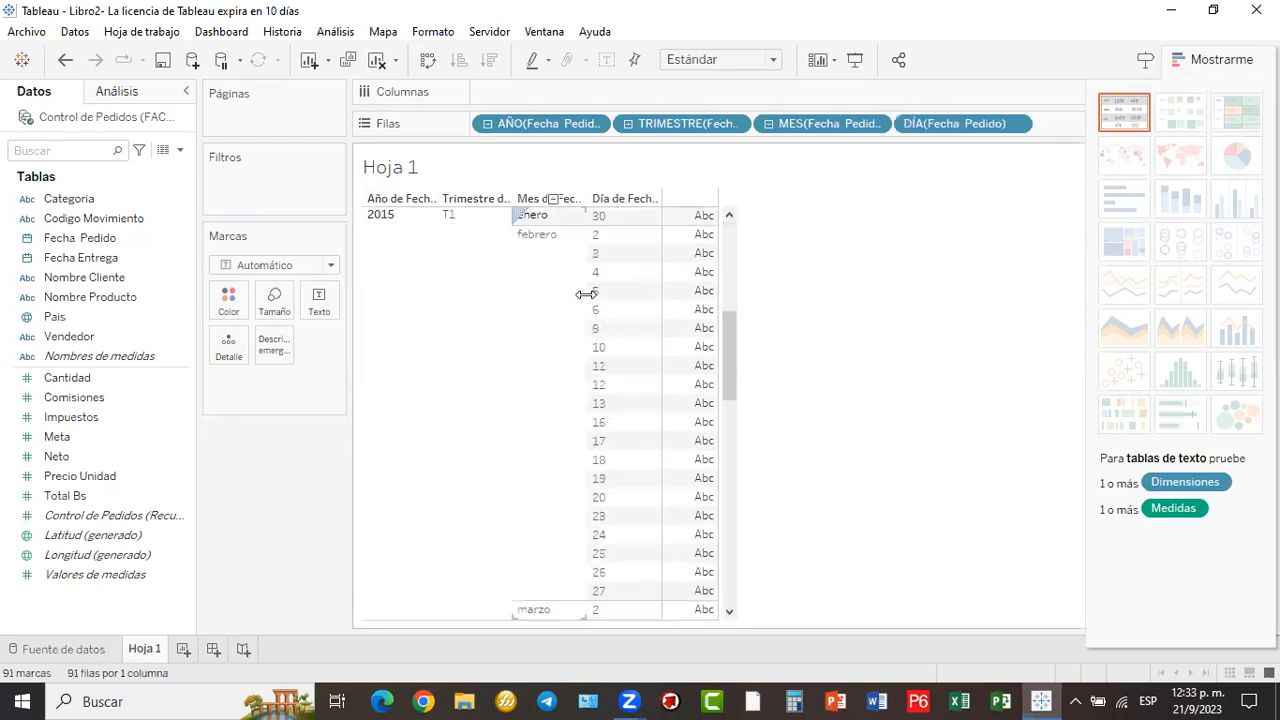
pyautogui.scroll(5, 580, 290)
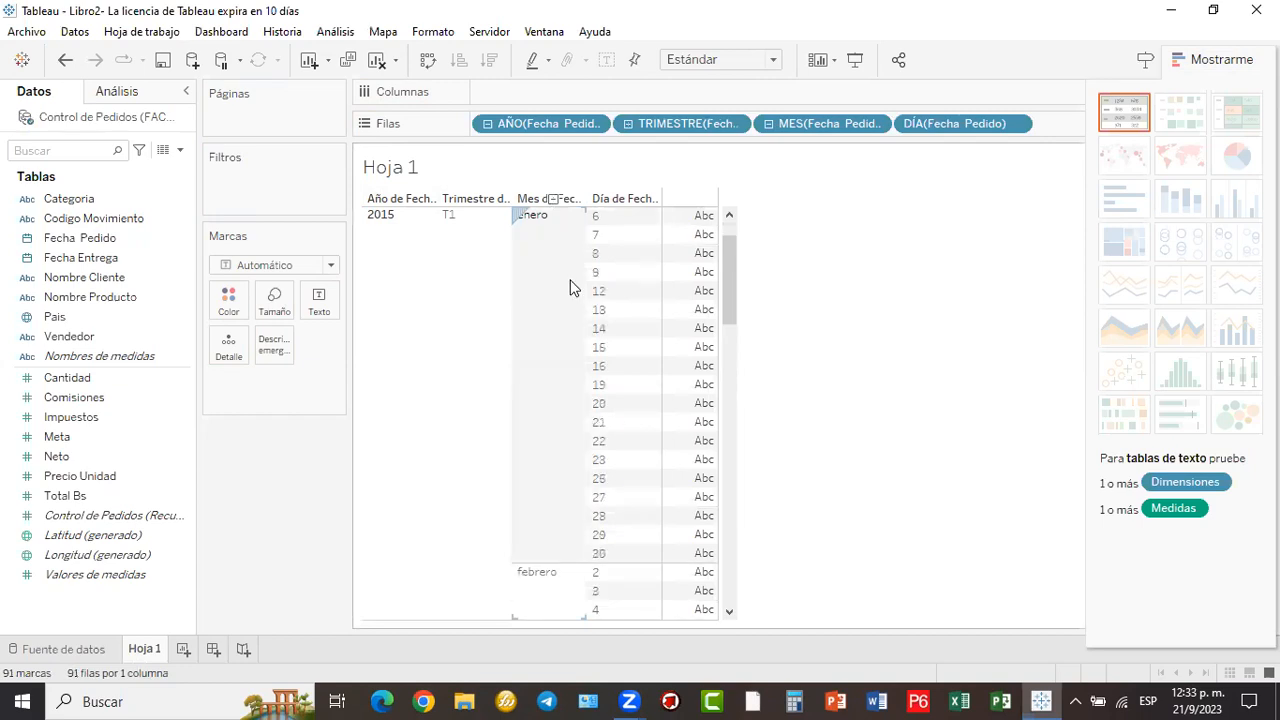
pyautogui.click(553, 200)
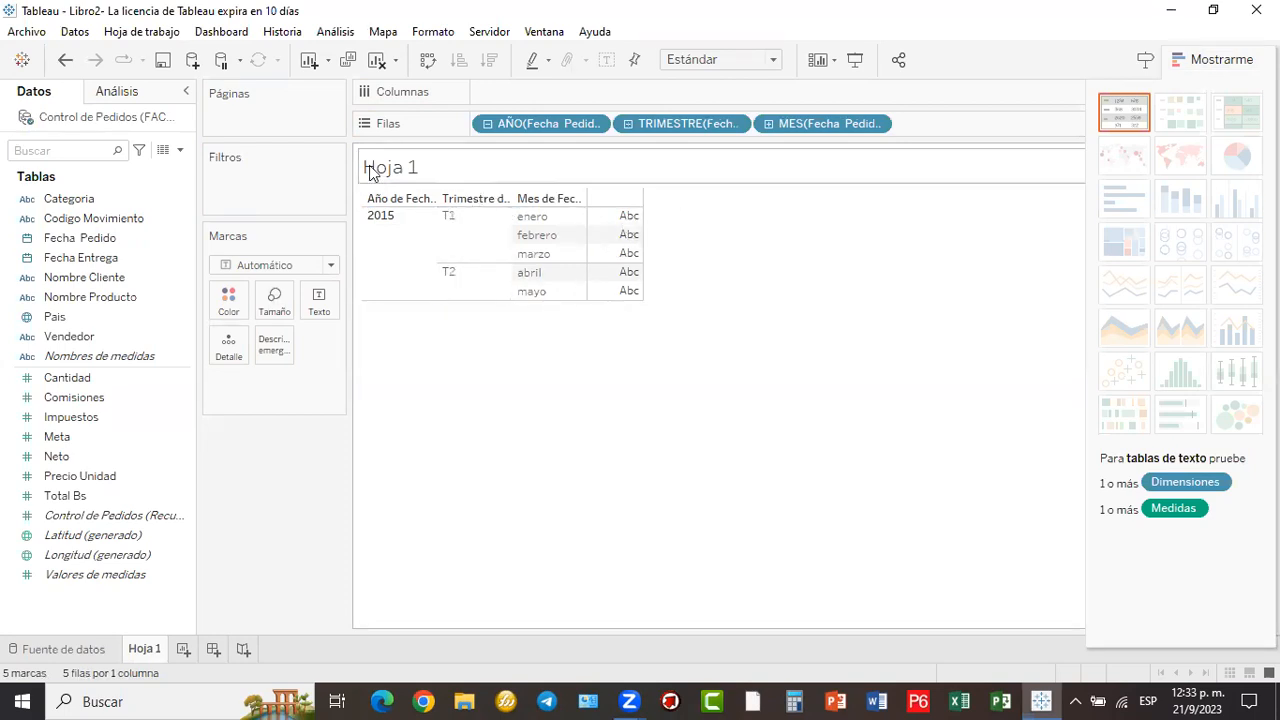
# - Add the Cantidad measure to the table as a sum for each month
pyautogui.click(73, 437)
pyautogui.click(139, 482)
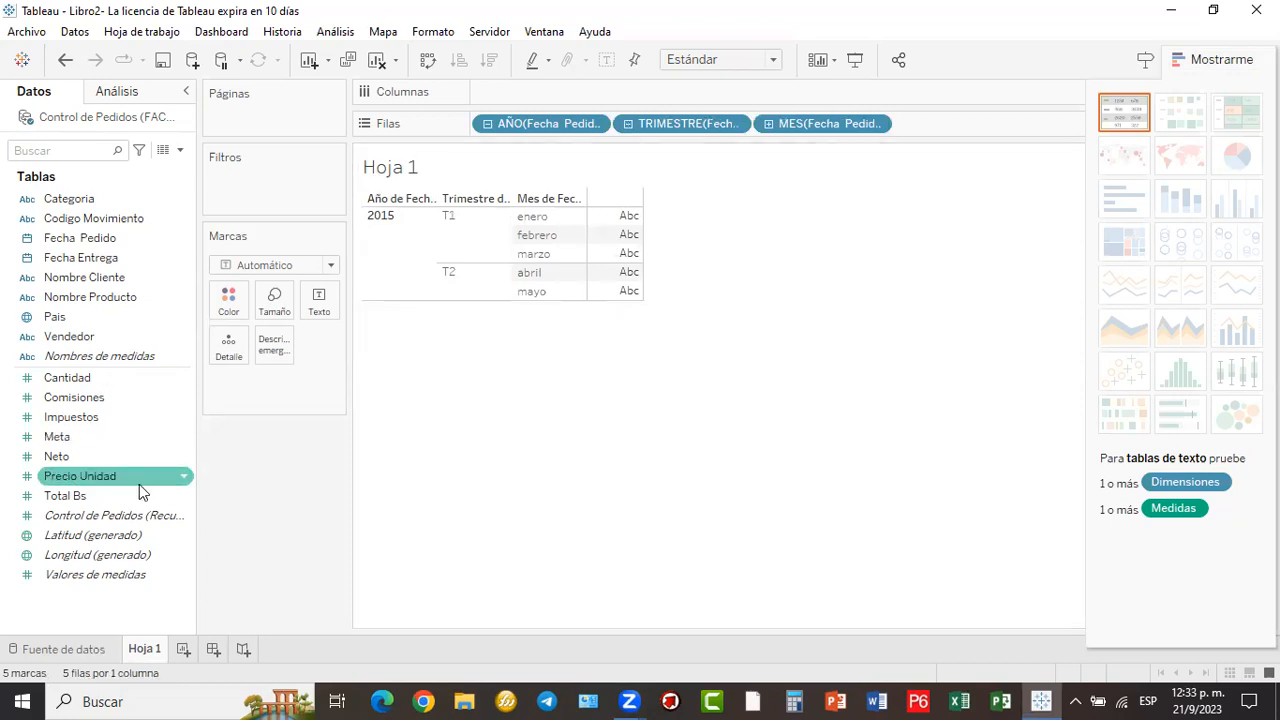
pyautogui.click(83, 357)
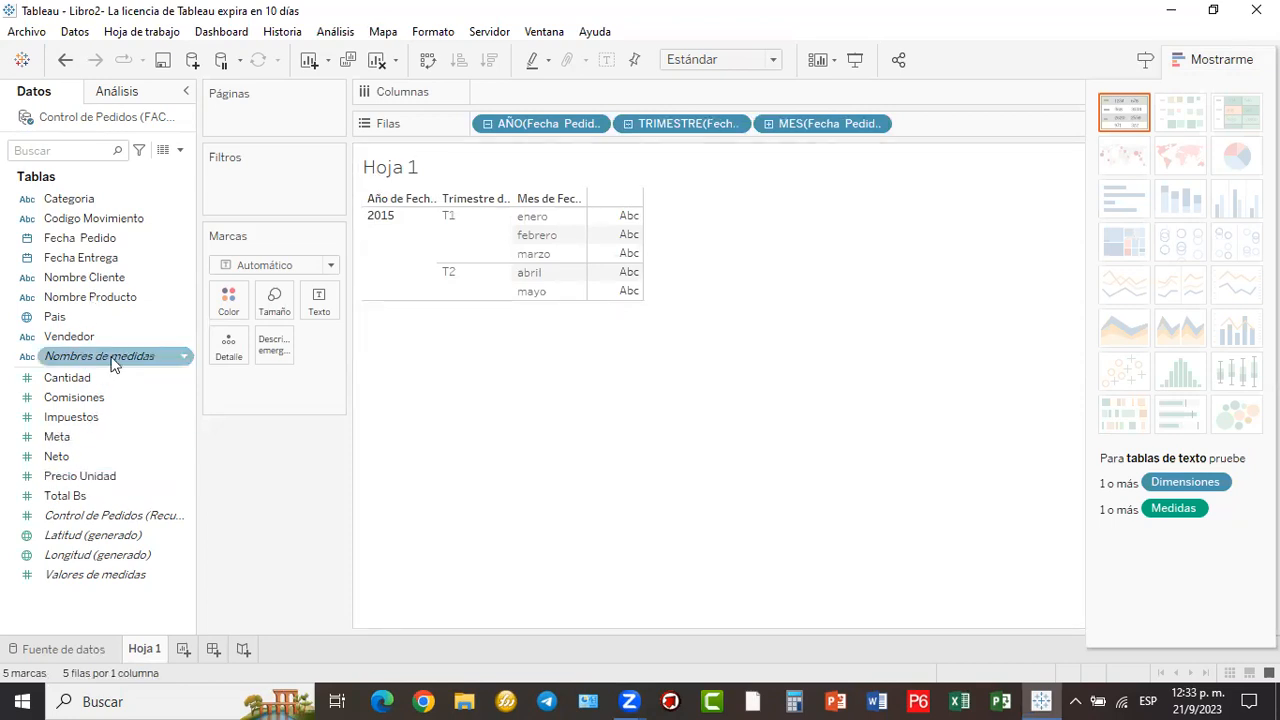
pyautogui.click(88, 481)
pyautogui.click(74, 440)
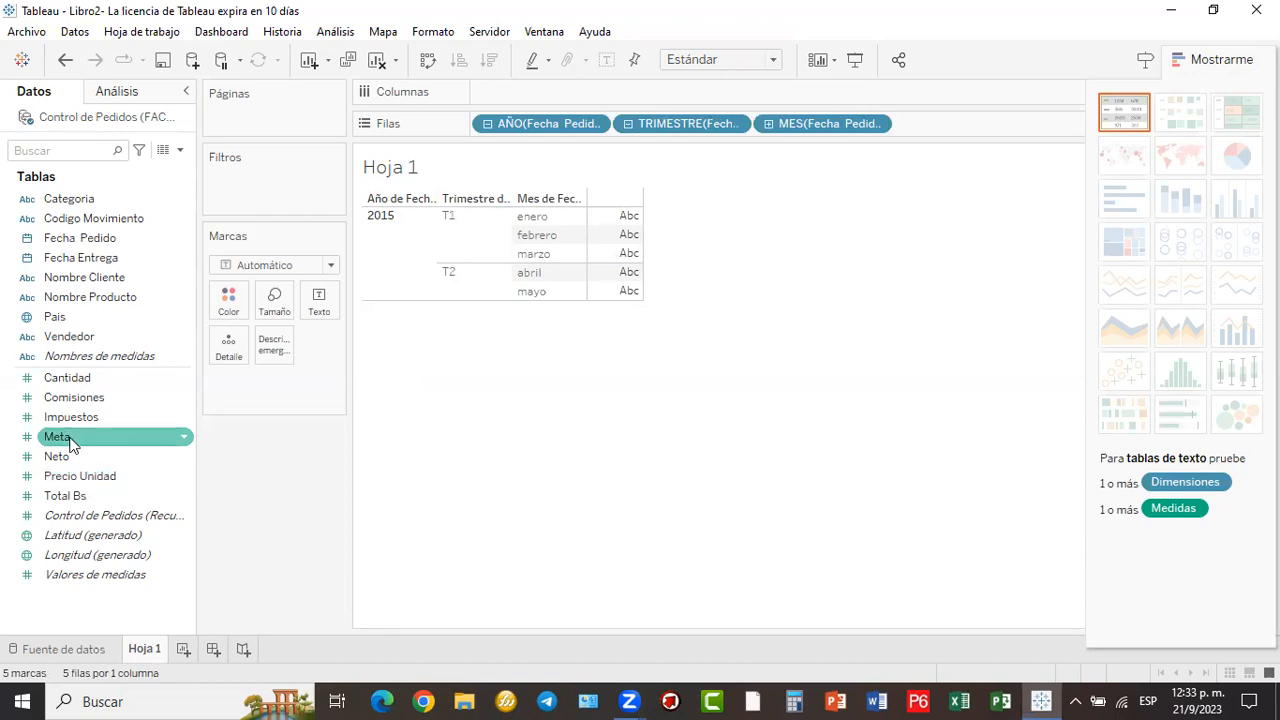
pyautogui.click(70, 379)
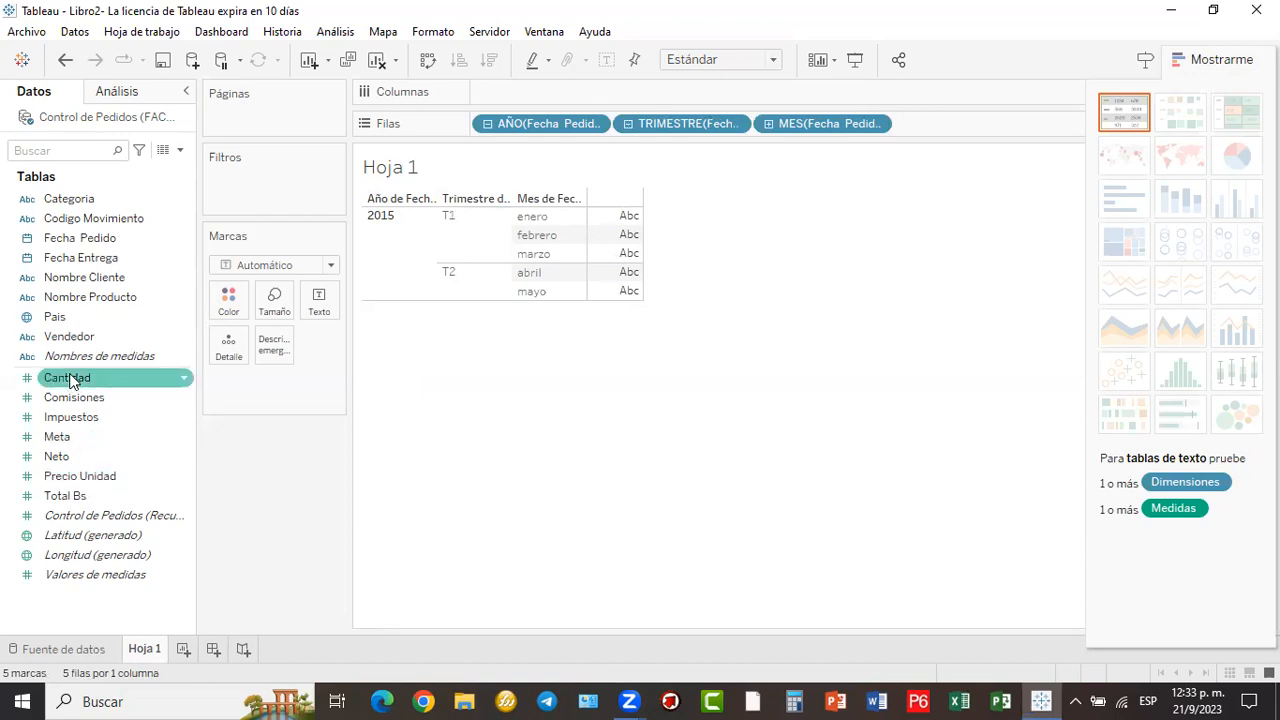
pyautogui.doubleClick(70, 380)
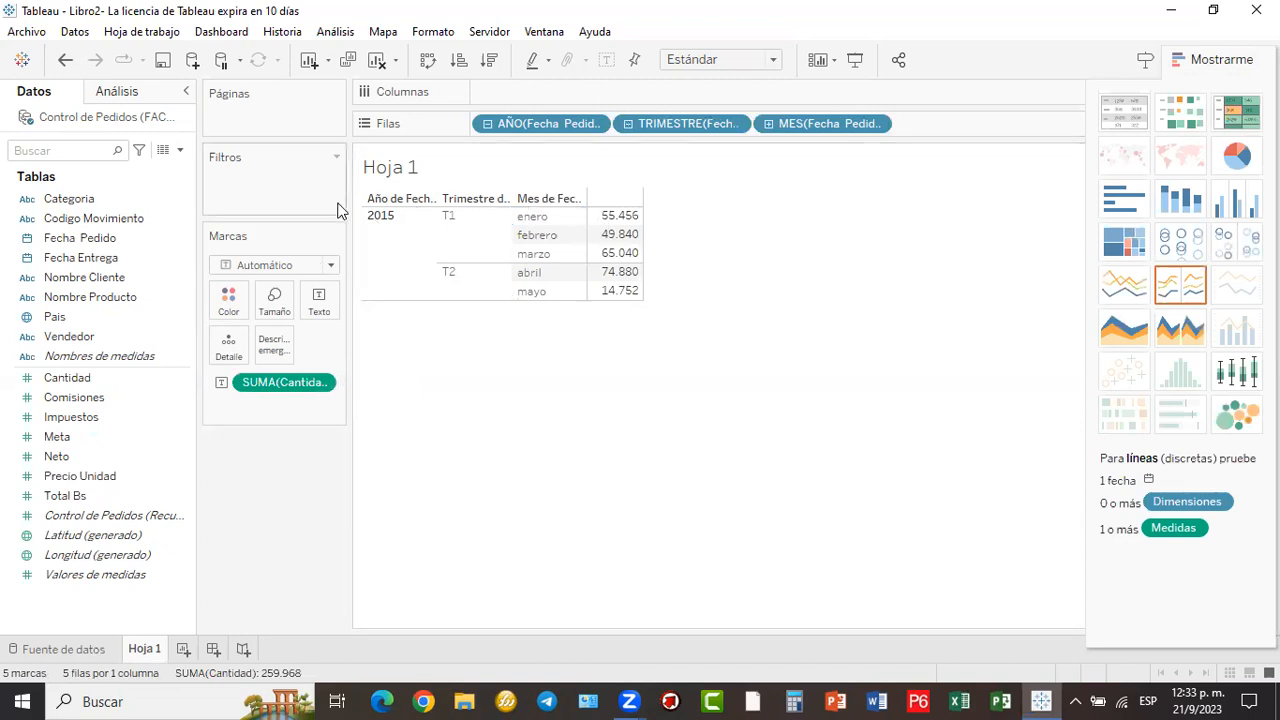
# - Try the continuous area chart for the monthly Cantidad, and switch the view to the discrete area chart
pyautogui.click(383, 277)
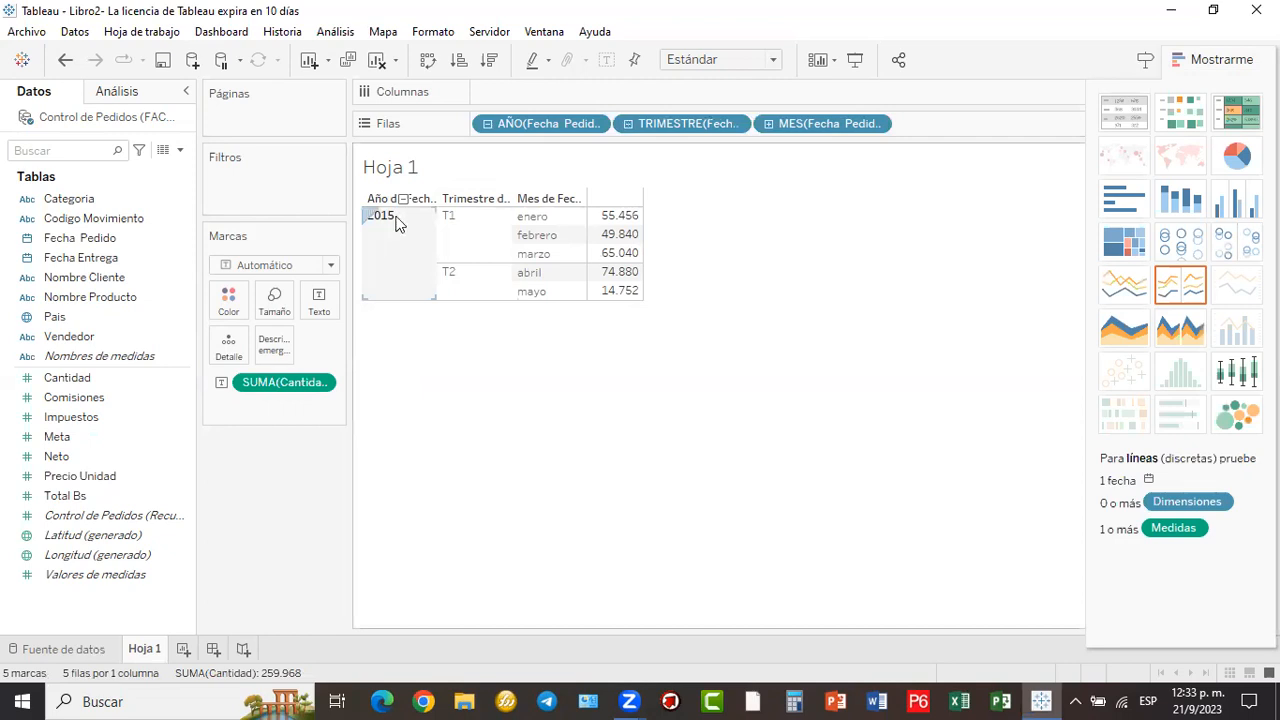
pyautogui.click(558, 218)
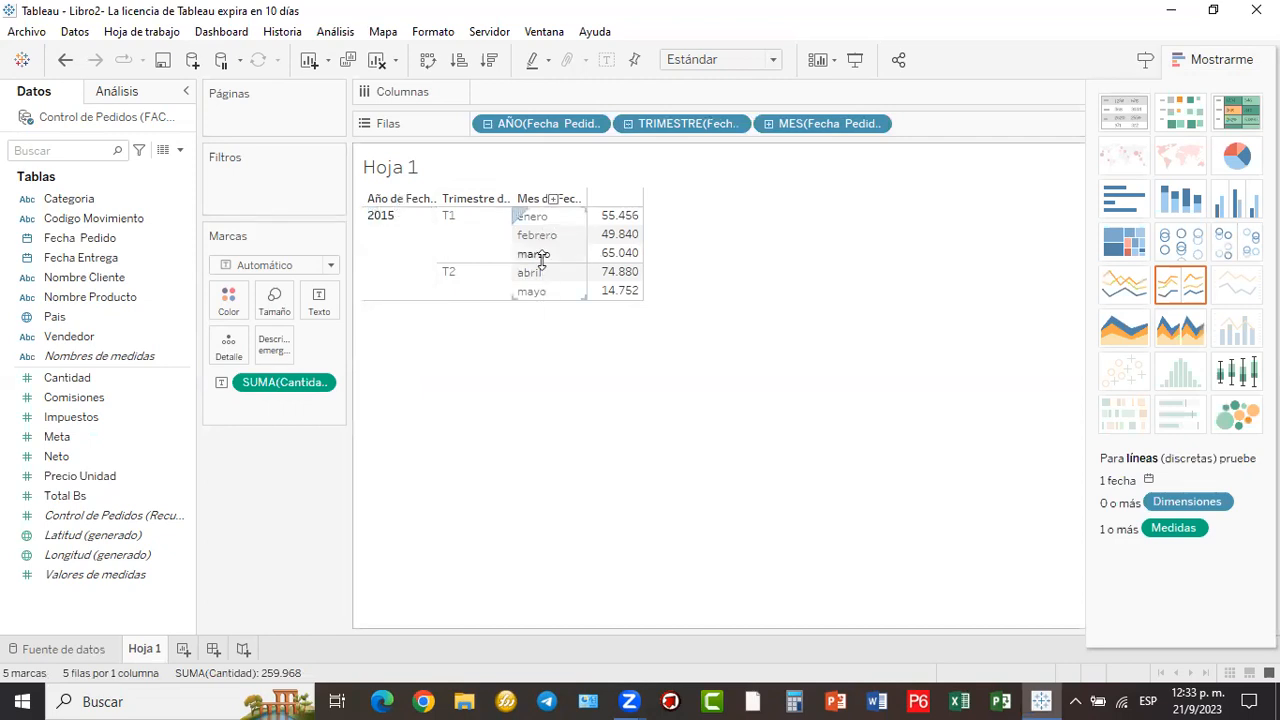
pyautogui.click(446, 216)
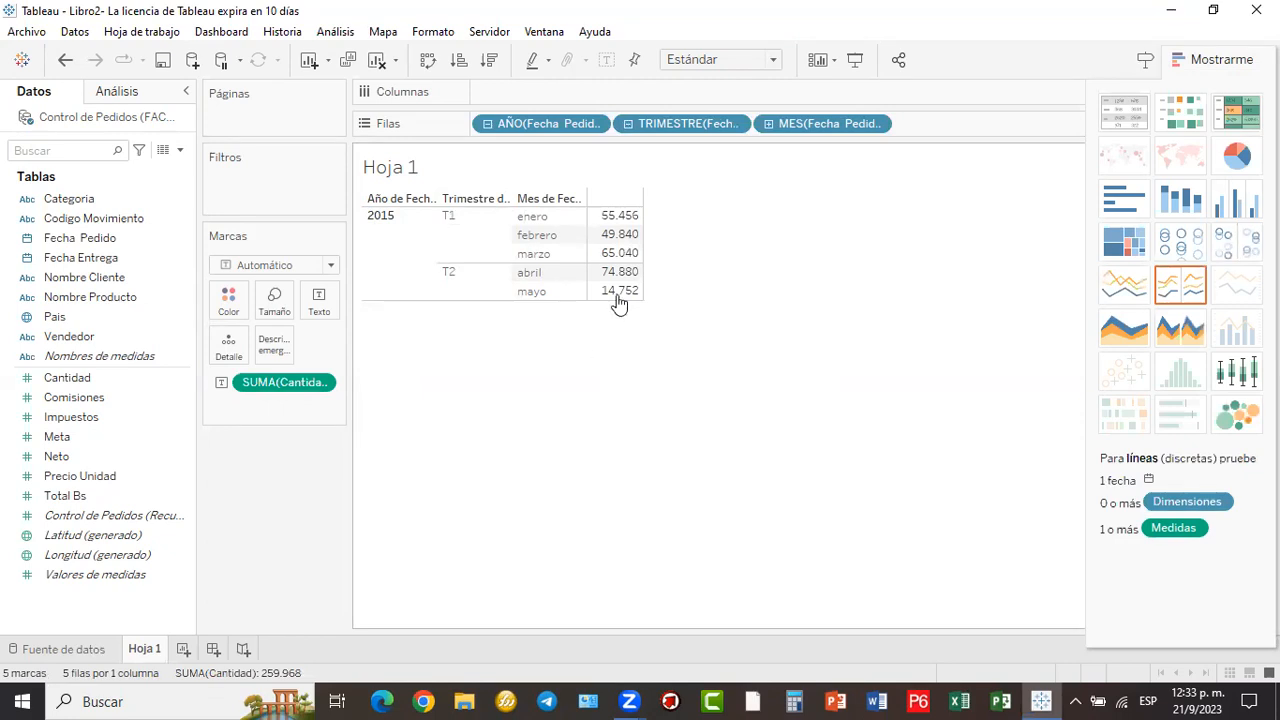
pyautogui.click(1122, 334)
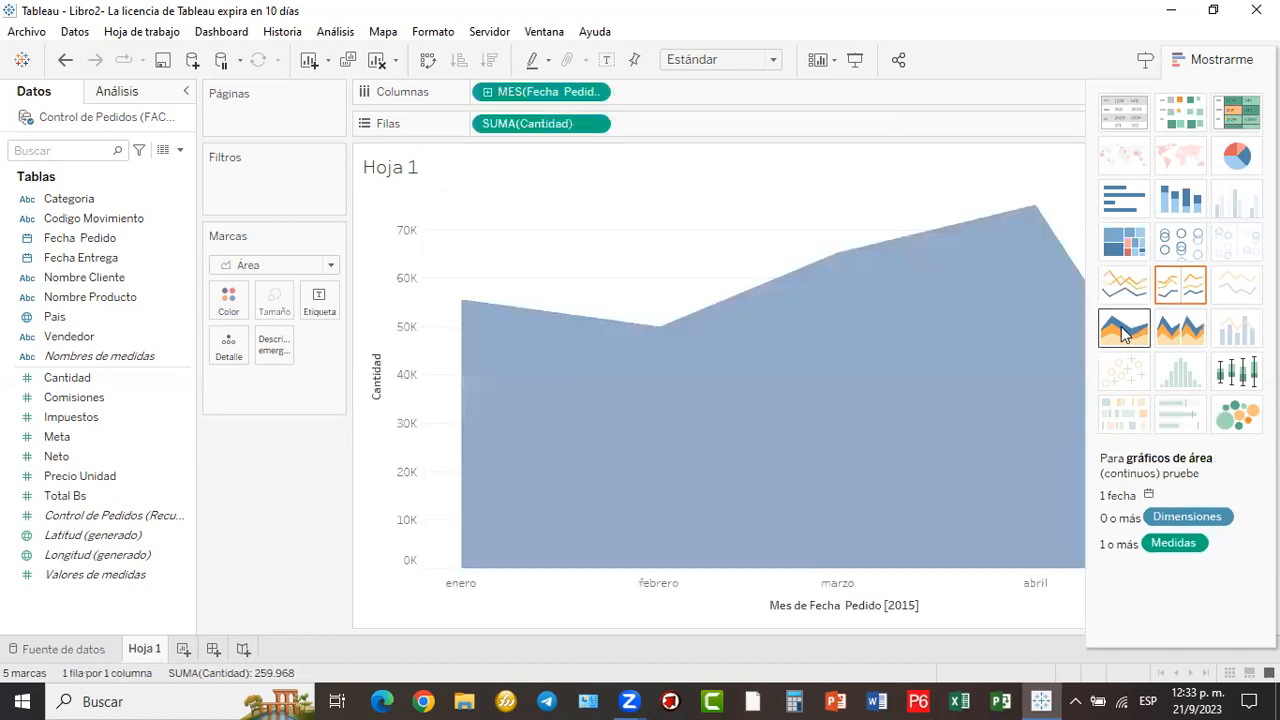
pyautogui.click(1165, 336)
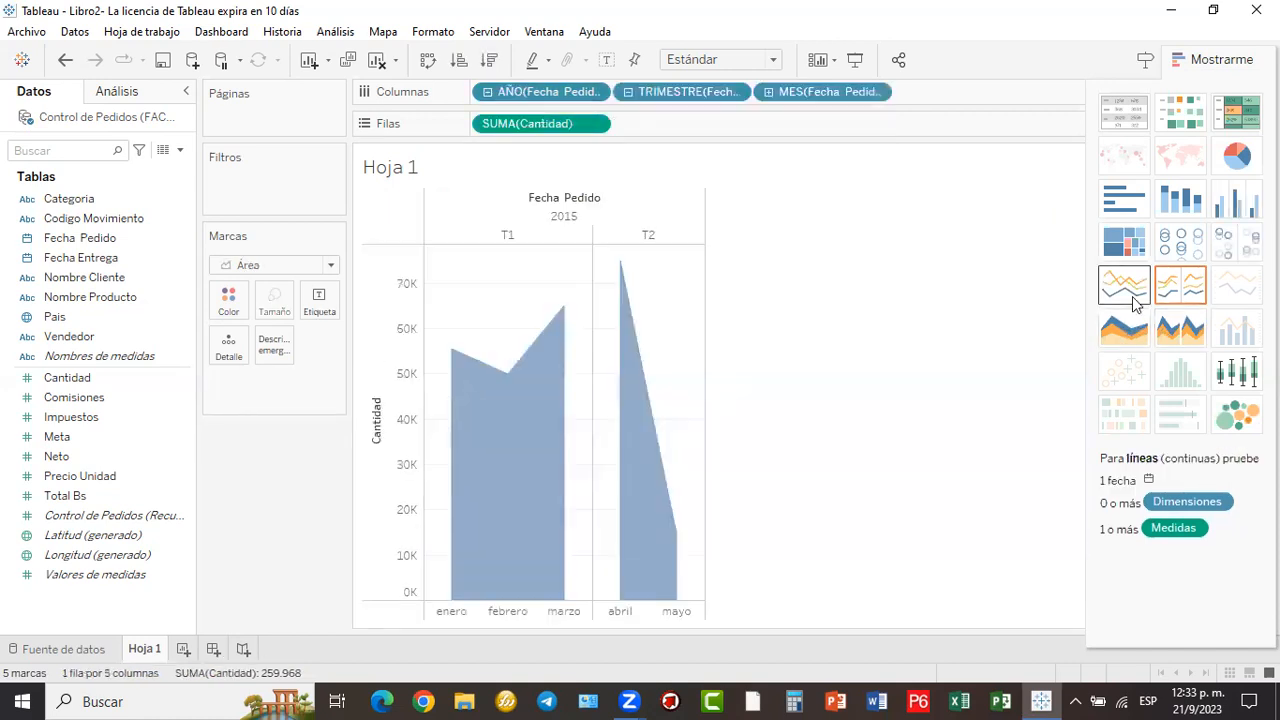
# - Try displaying the monthly Cantidad as continuous lines, a treemap, horizontal bars and a highlight table
pyautogui.click(1131, 292)
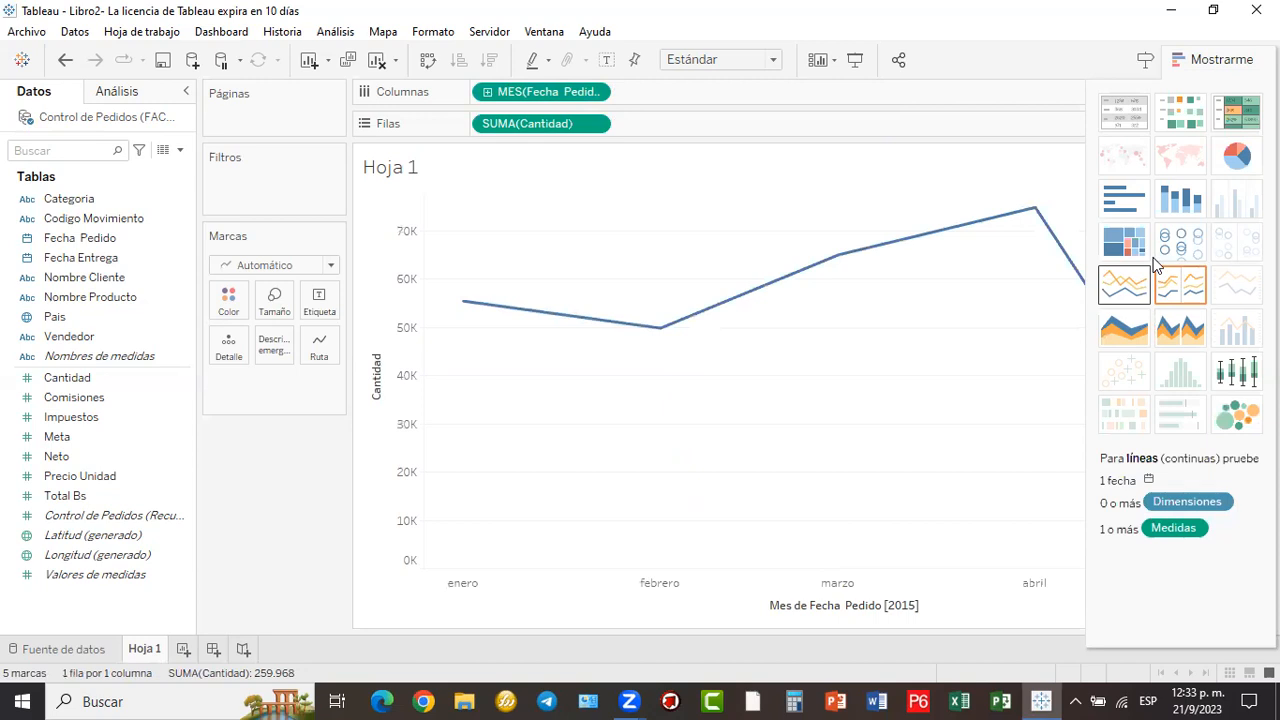
pyautogui.click(1127, 251)
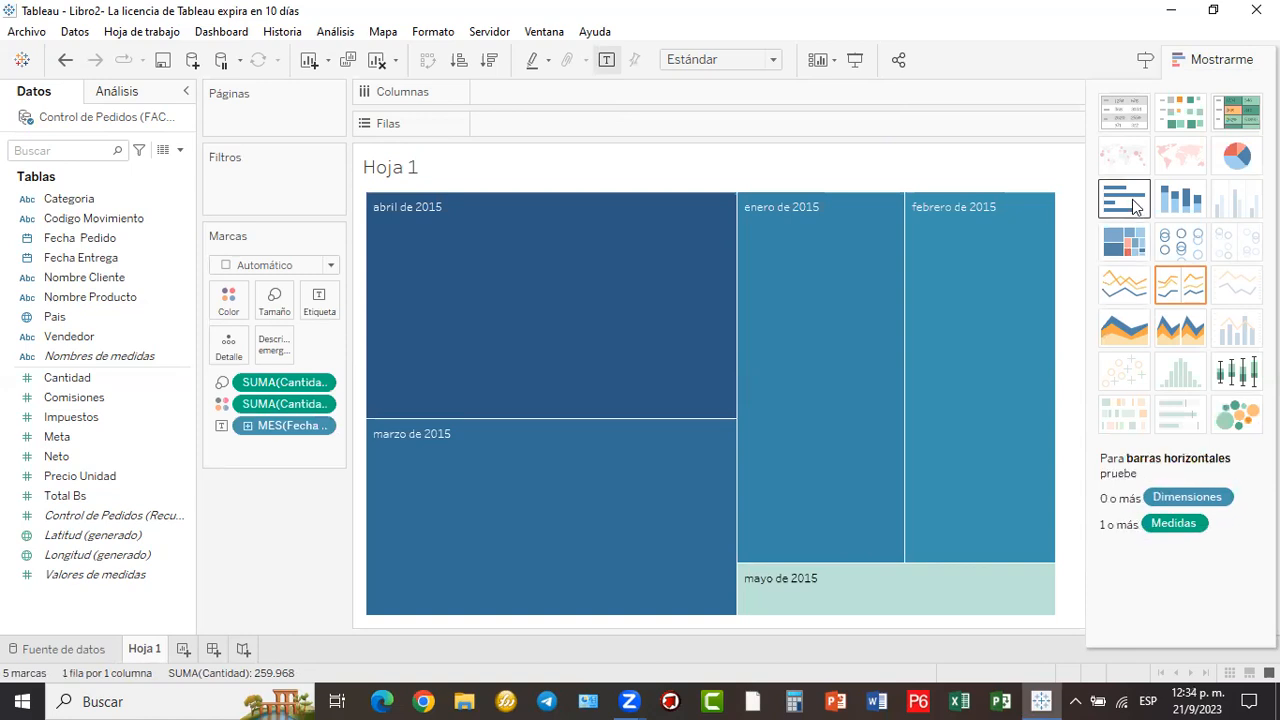
pyautogui.click(1133, 204)
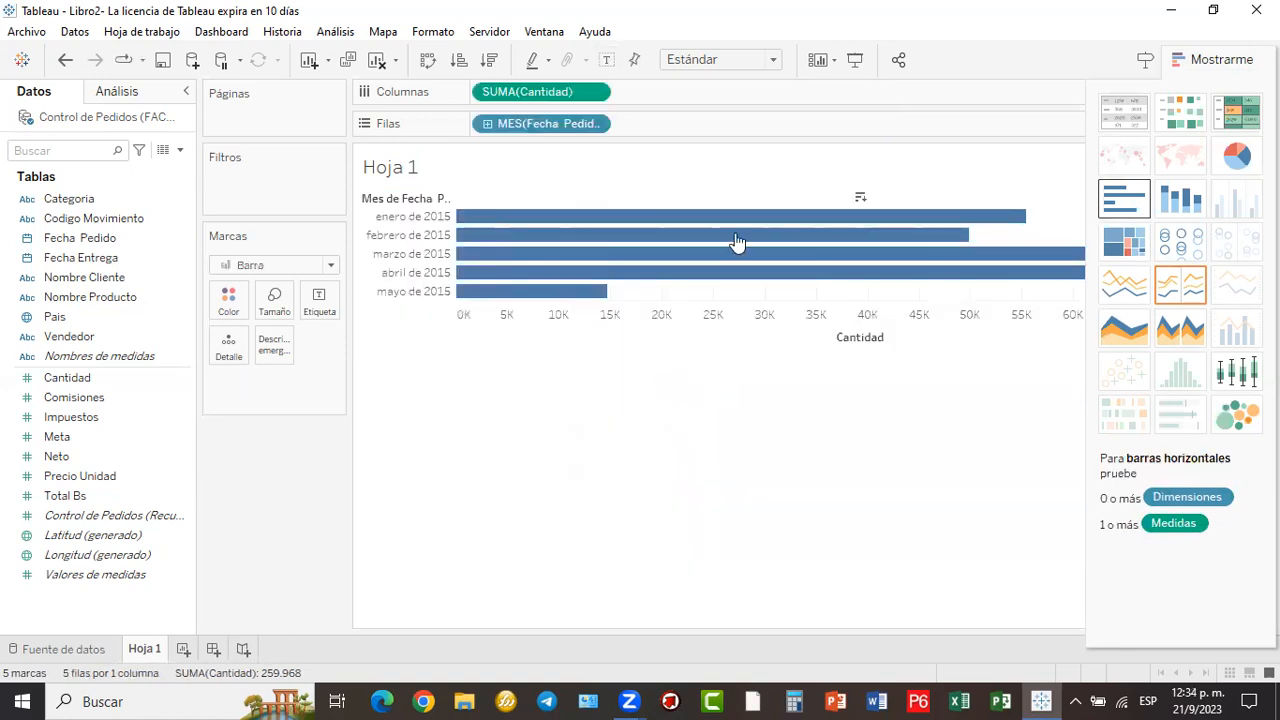
pyautogui.click(1234, 157)
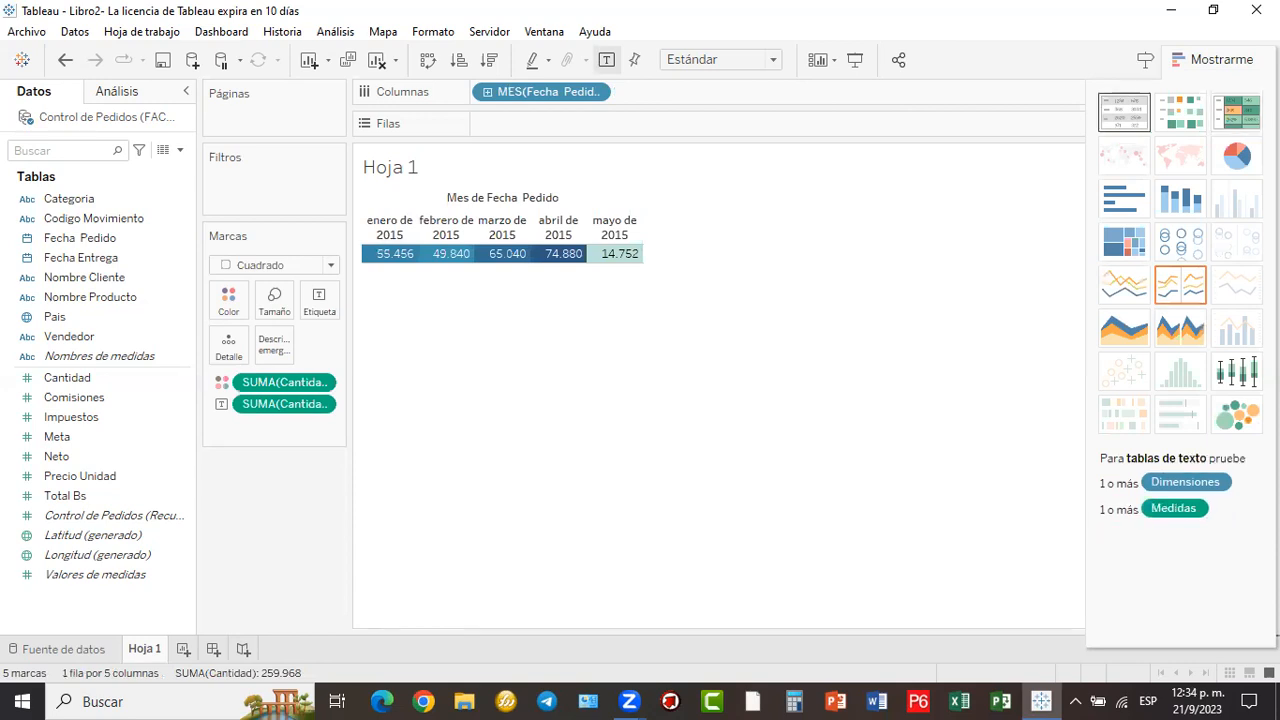
# - Show the monthly Cantidad as a text table and swap its rows and columns so the months run down the rows
pyautogui.click(1124, 112)
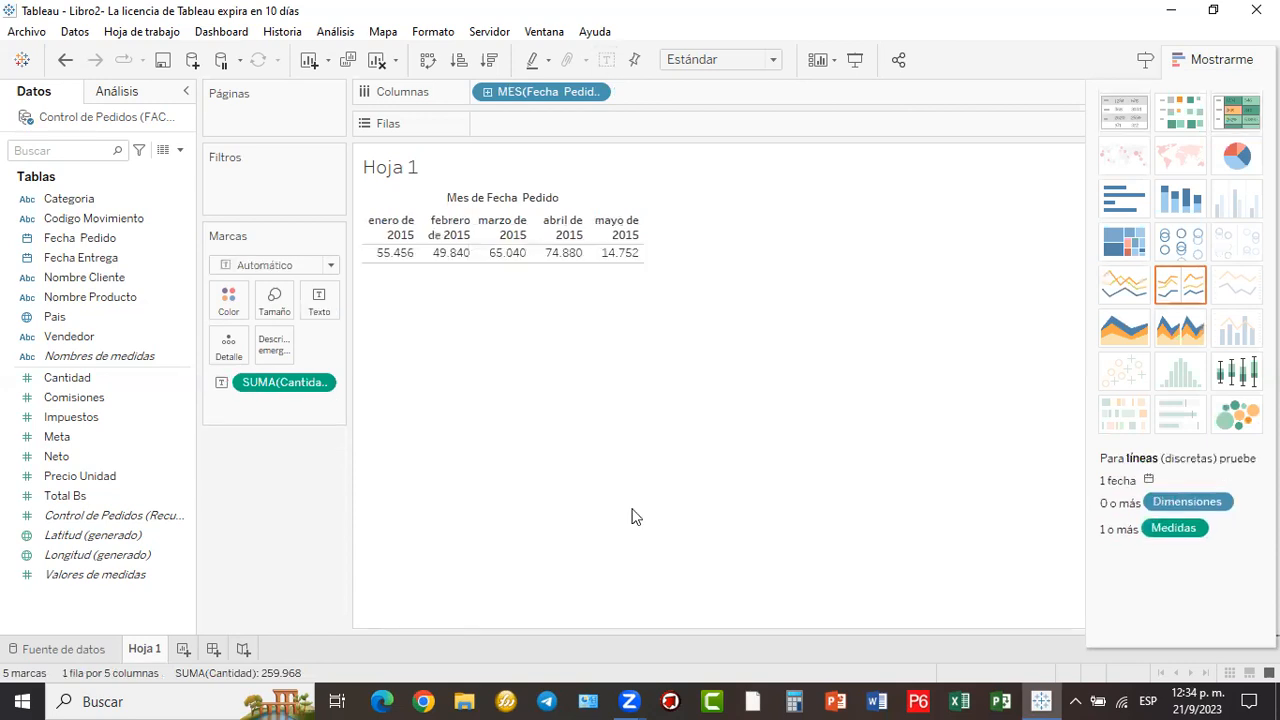
pyautogui.moveTo(540, 248); pyautogui.dragTo(440, 72)
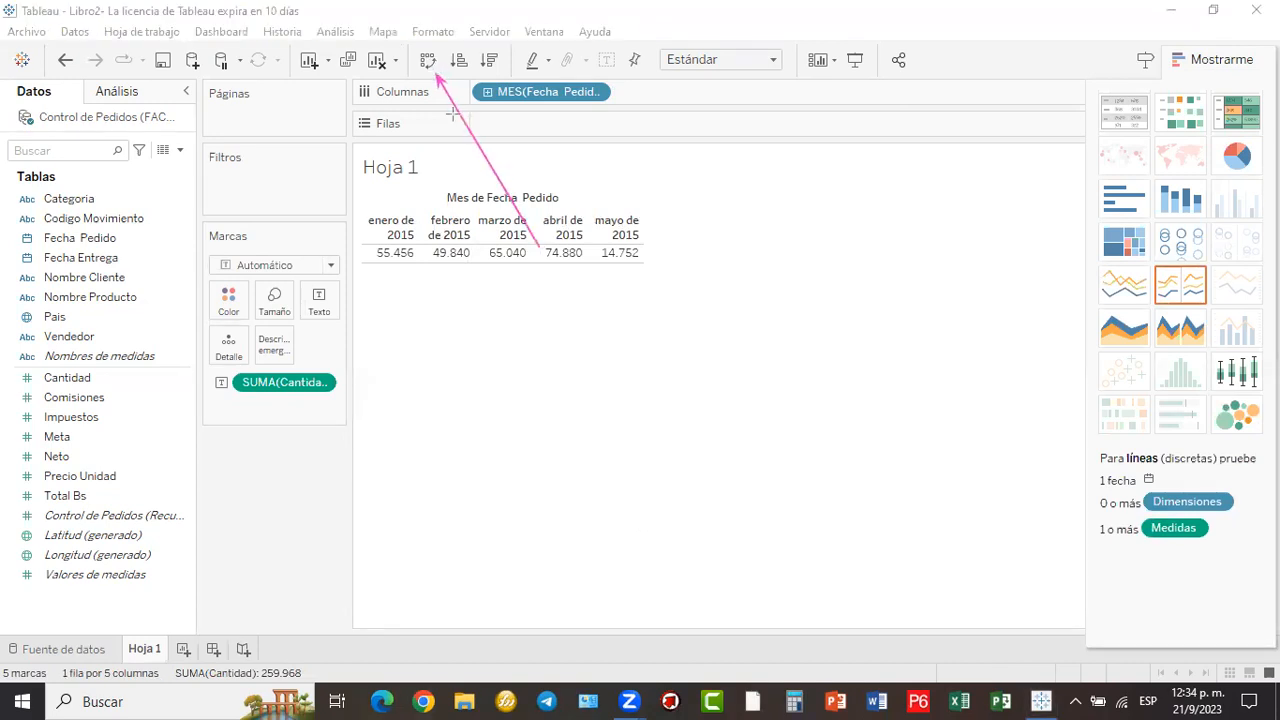
pyautogui.click(453, 114)
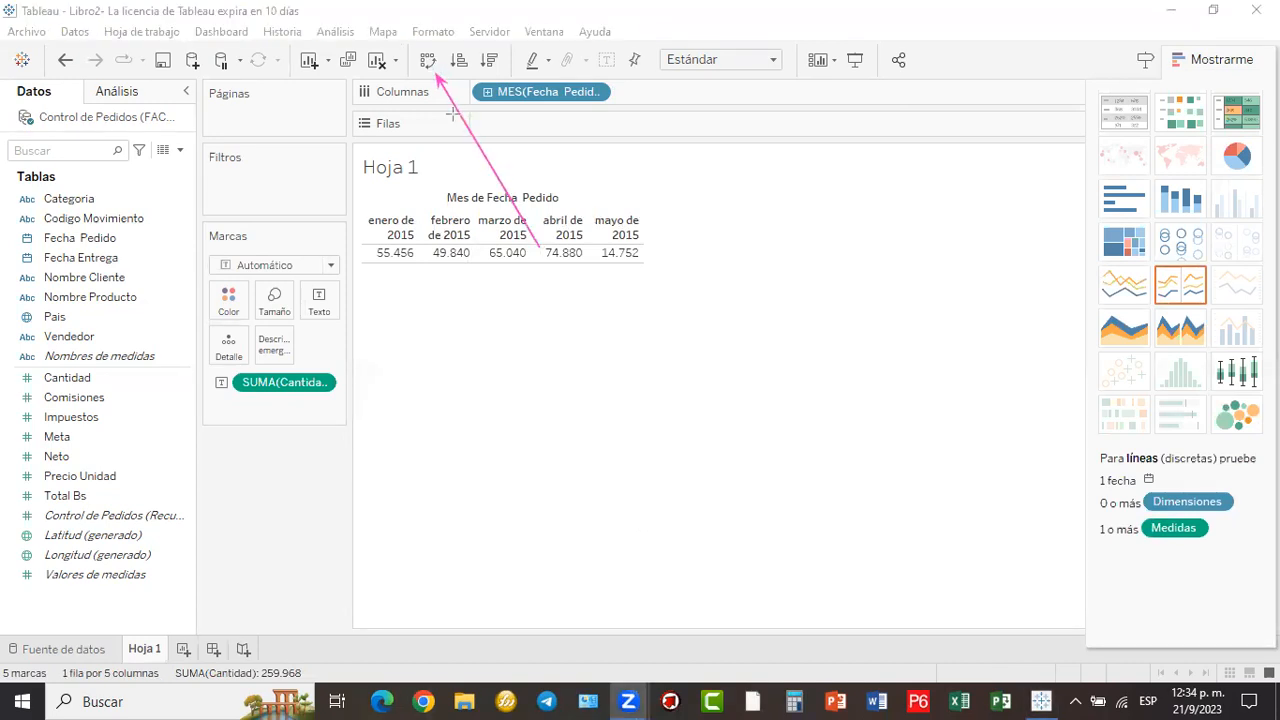
pyautogui.click(428, 64)
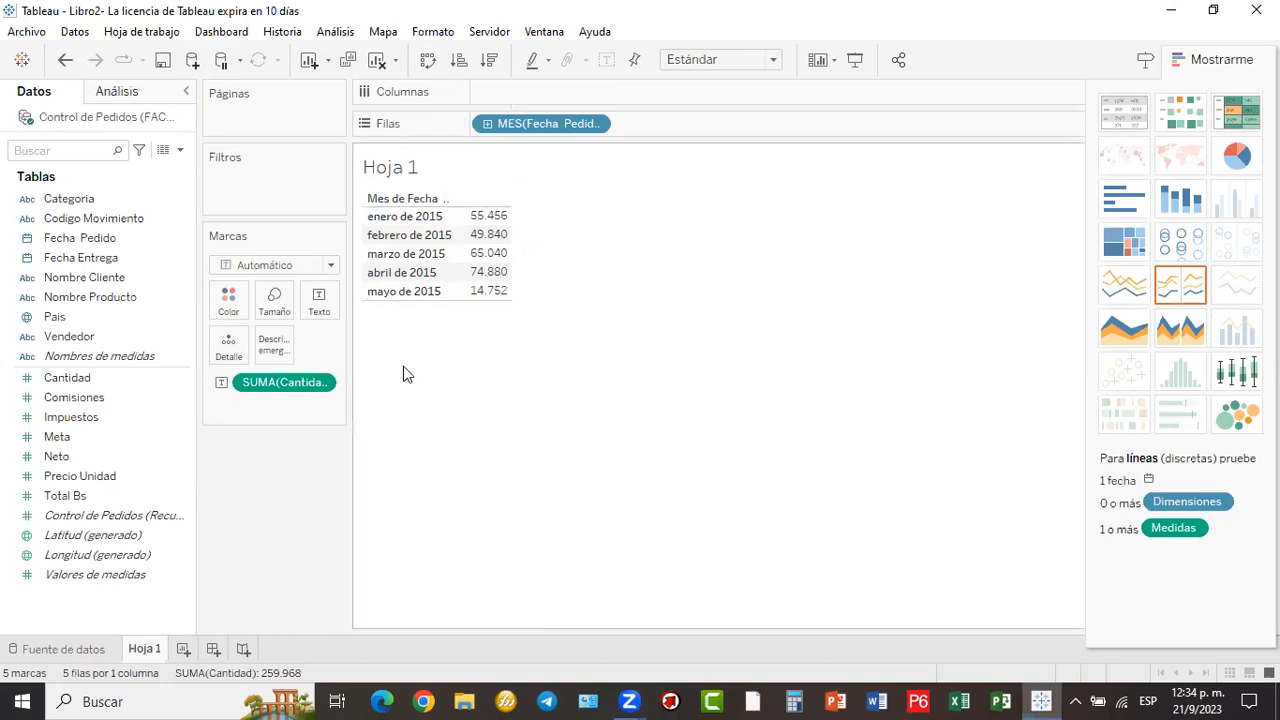
pyautogui.click(182, 152)
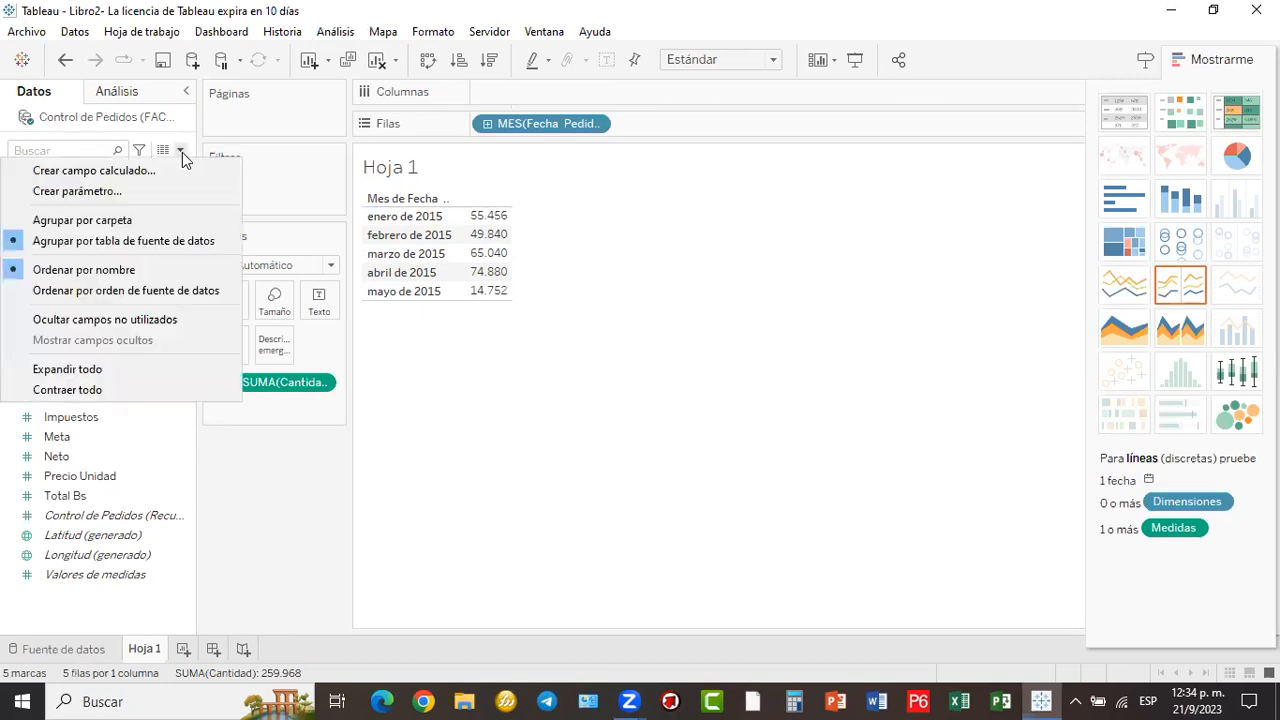
pyautogui.click(848, 240)
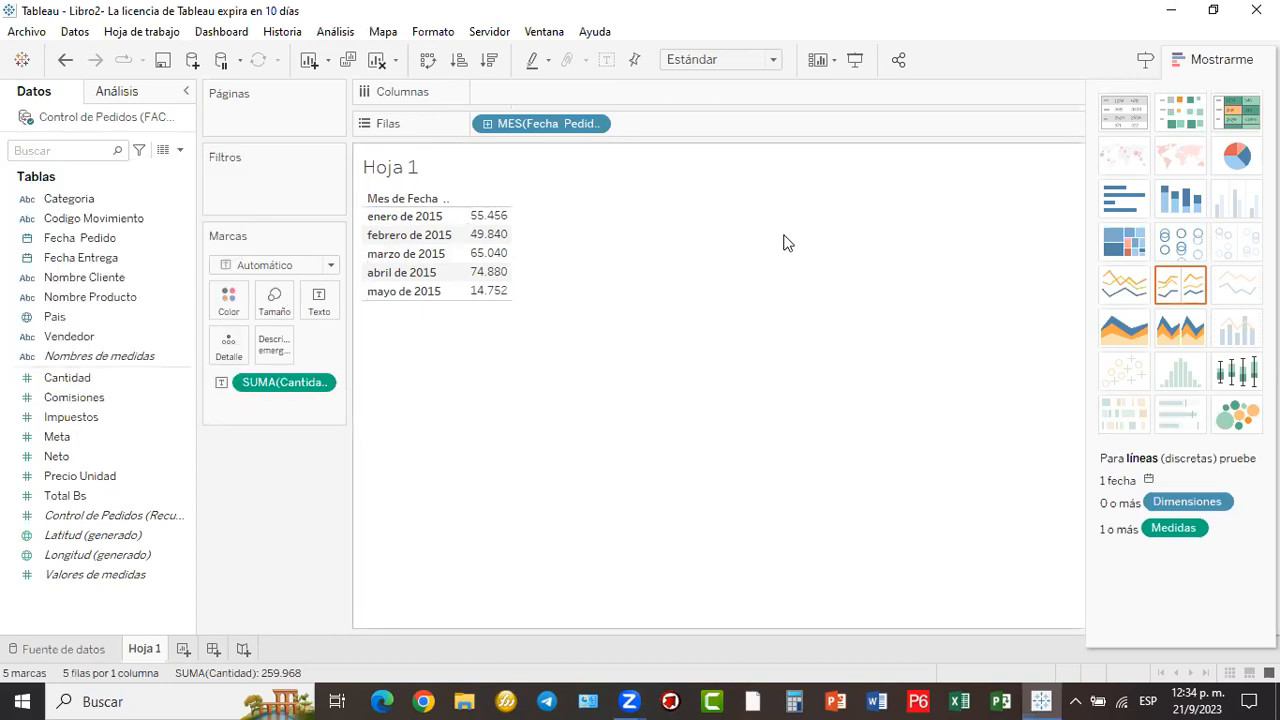
pyautogui.click(80, 535)
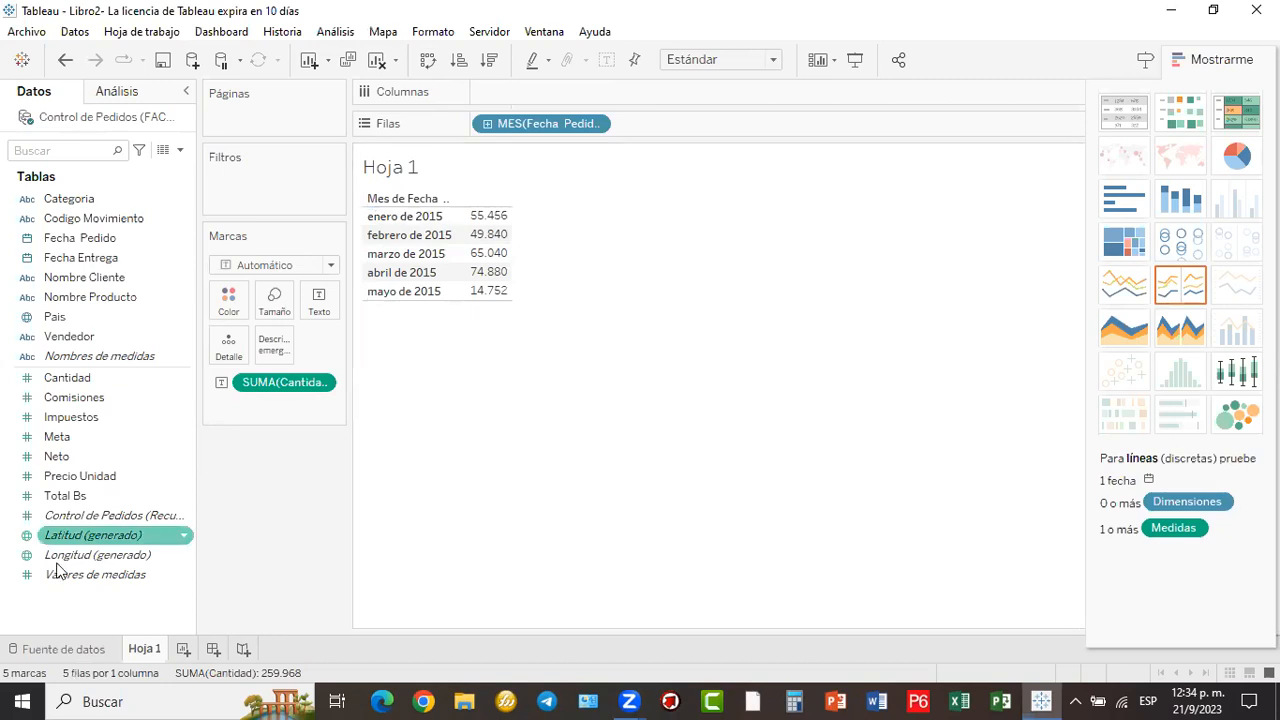
# - Return to the Control de Pedidos data source and review the extract's filter settings, leaving them without changes
pyautogui.click(77, 652)
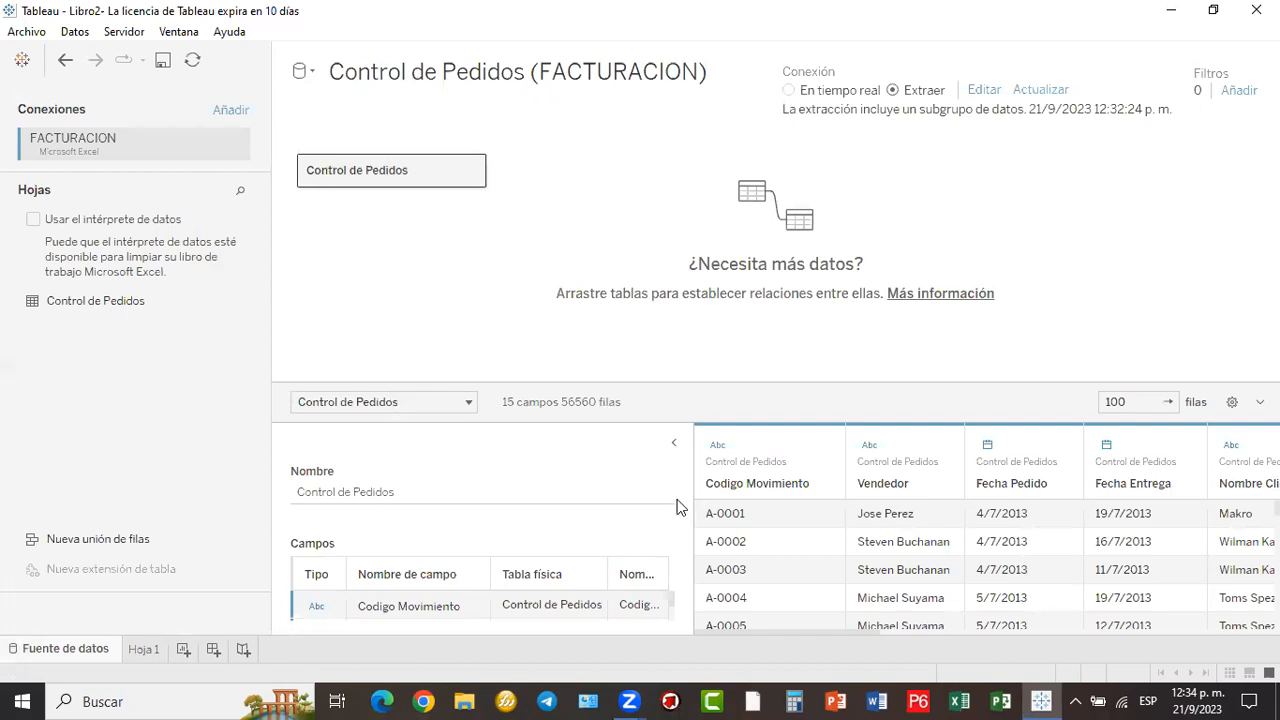
pyautogui.moveTo(879, 75); pyautogui.dragTo(967, 107)
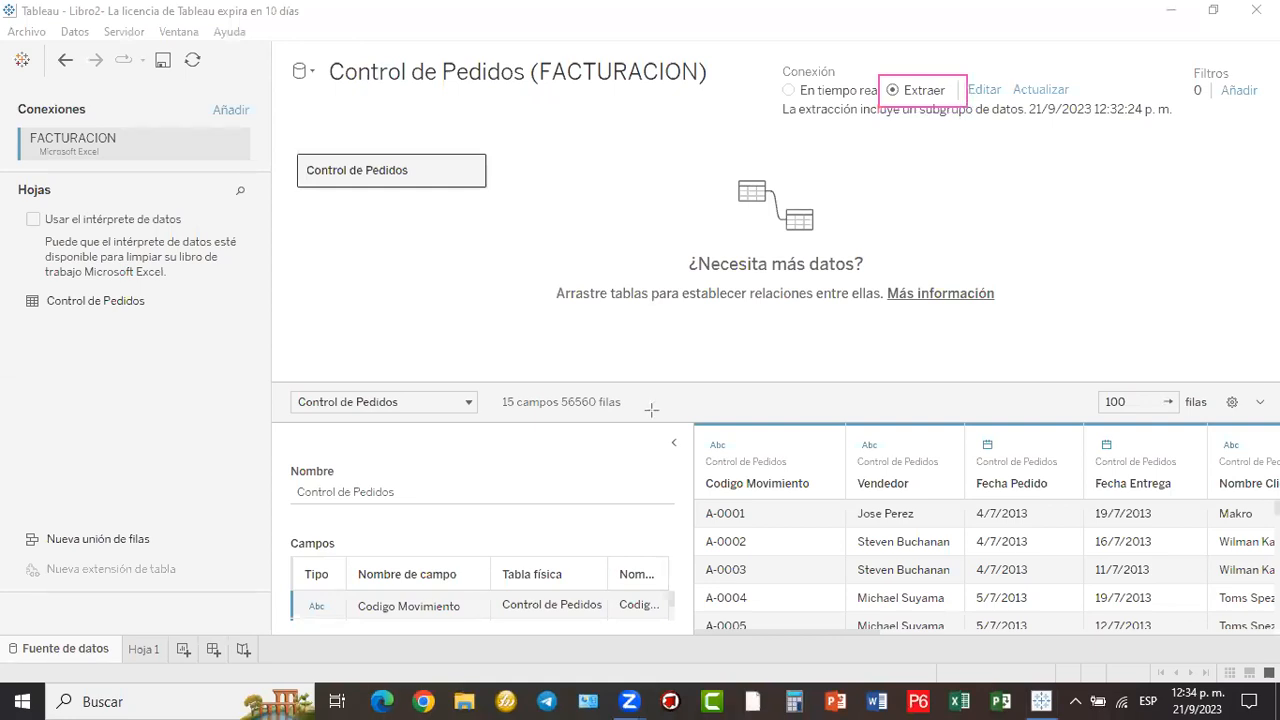
pyautogui.moveTo(880, 96)
pyautogui.mouseDown()
pyautogui.moveTo(568, 117)
pyautogui.moveTo(485, 85)
pyautogui.mouseUp()
pyautogui.moveTo(889, 77); pyautogui.dragTo(712, 73)
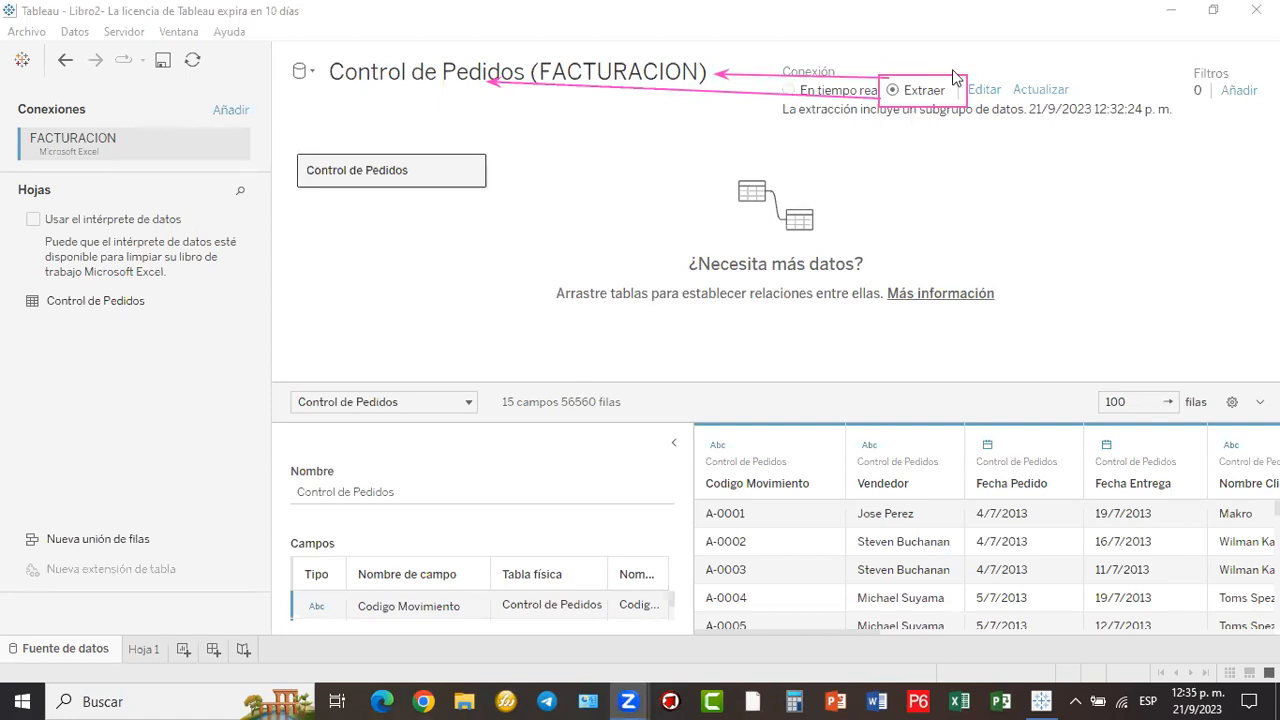
pyautogui.click(986, 90)
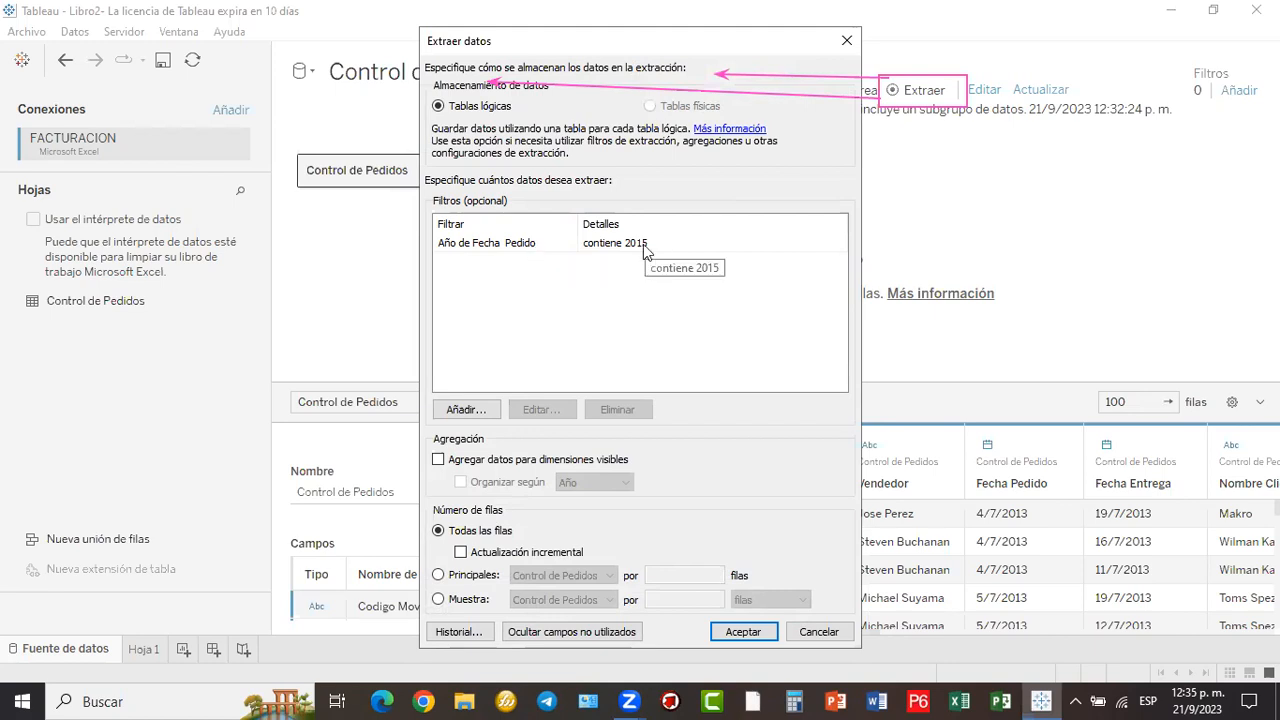
pyautogui.click(840, 45)
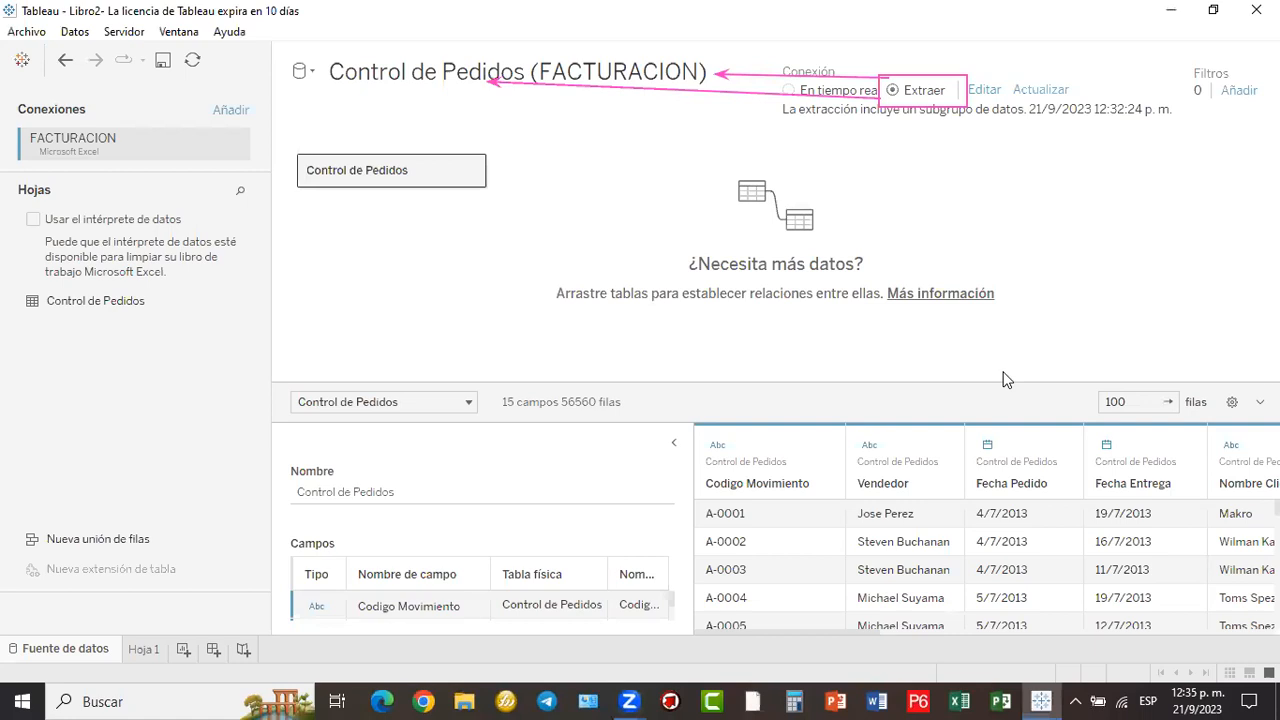